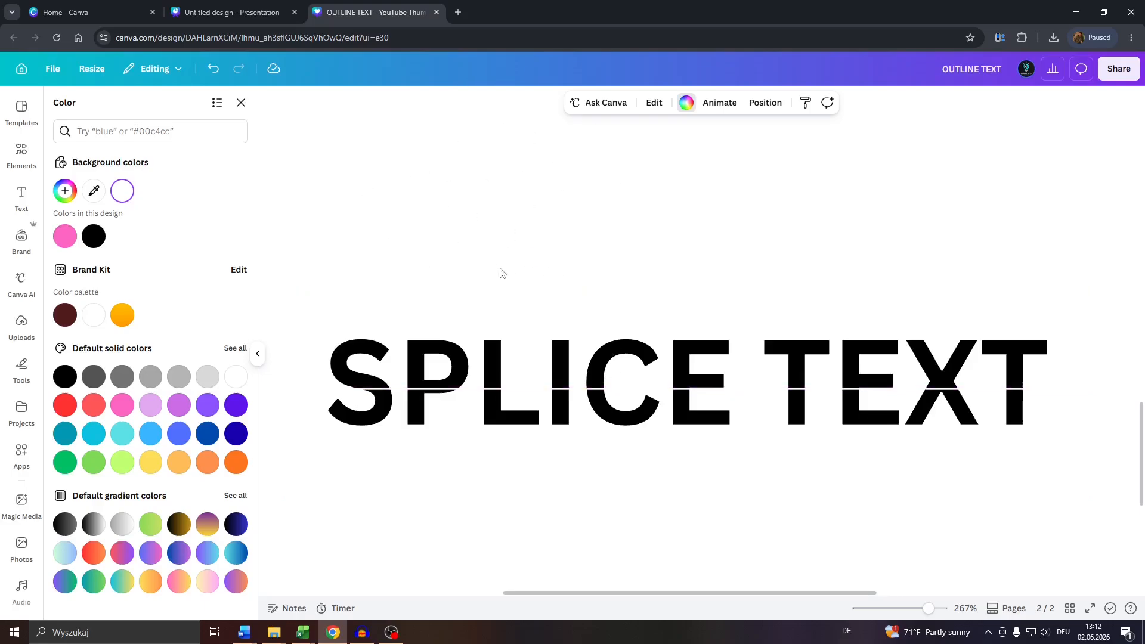
Move the upper half of the sliced SPLICE TEXT graphic slightly upward to widen the gap between the halves
{"action": "mouse_move", "coordinate": [469, 362]}
{"action": "left_mouse_down"}
{"action": "mouse_move", "coordinate": [466, 344]}
{"action": "mouse_move", "coordinate": [472, 355]}
{"action": "left_mouse_up"}
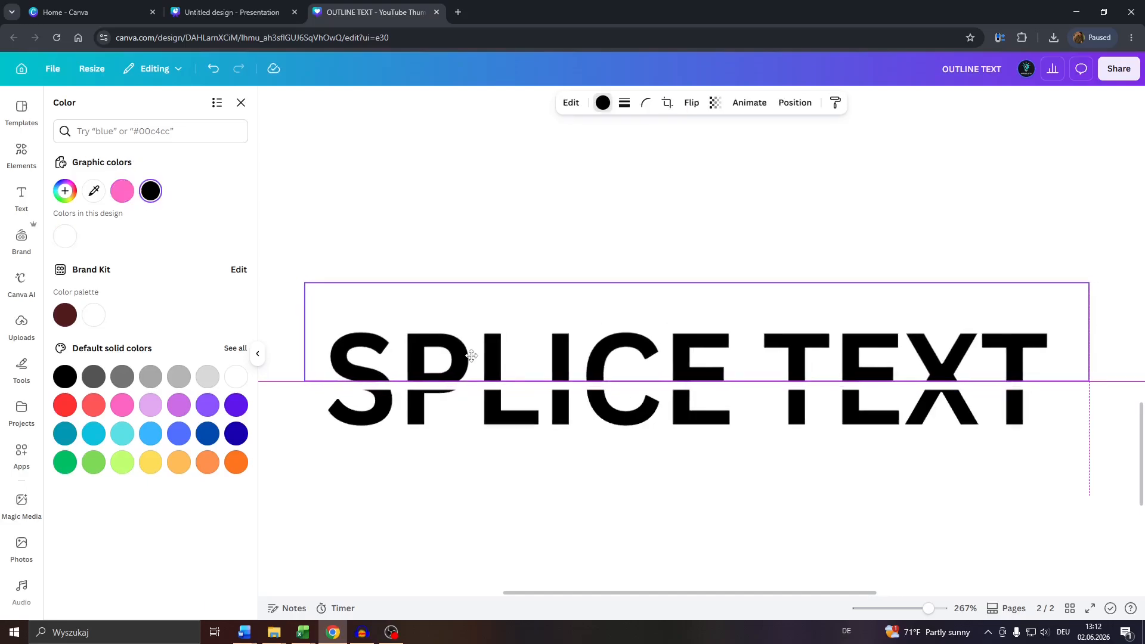
{"action": "left_click", "coordinate": [529, 395]}
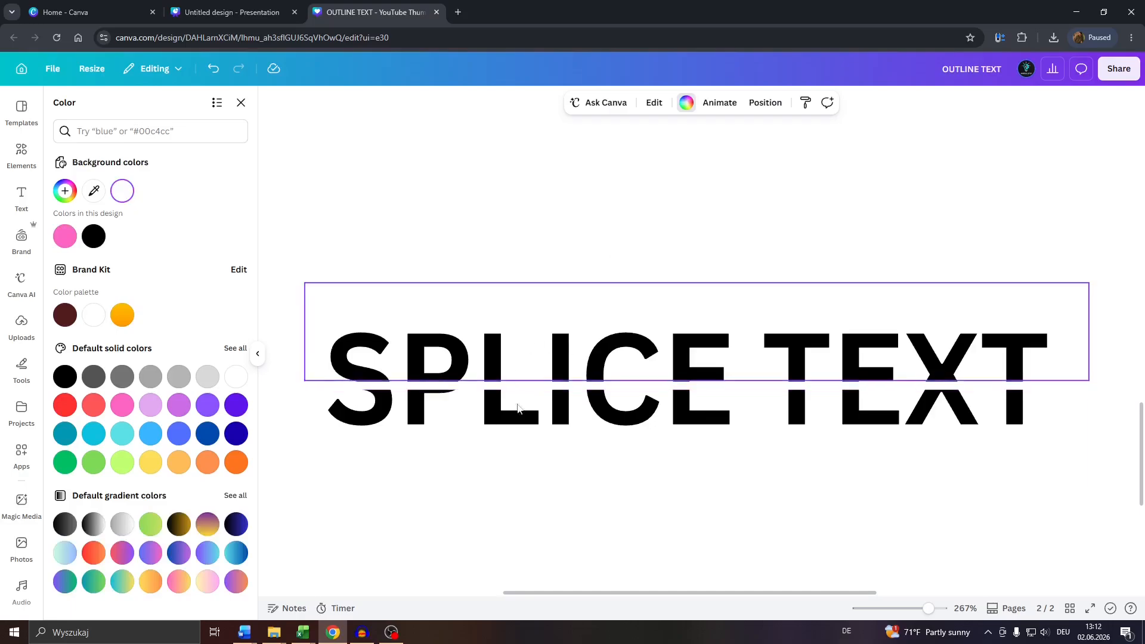
Add a new page below the sliced example and place a text box on it reading SPLICE TEXT
{"action": "scroll", "coordinate": [639, 511], "scroll_direction": "down", "scroll_amount": 5}
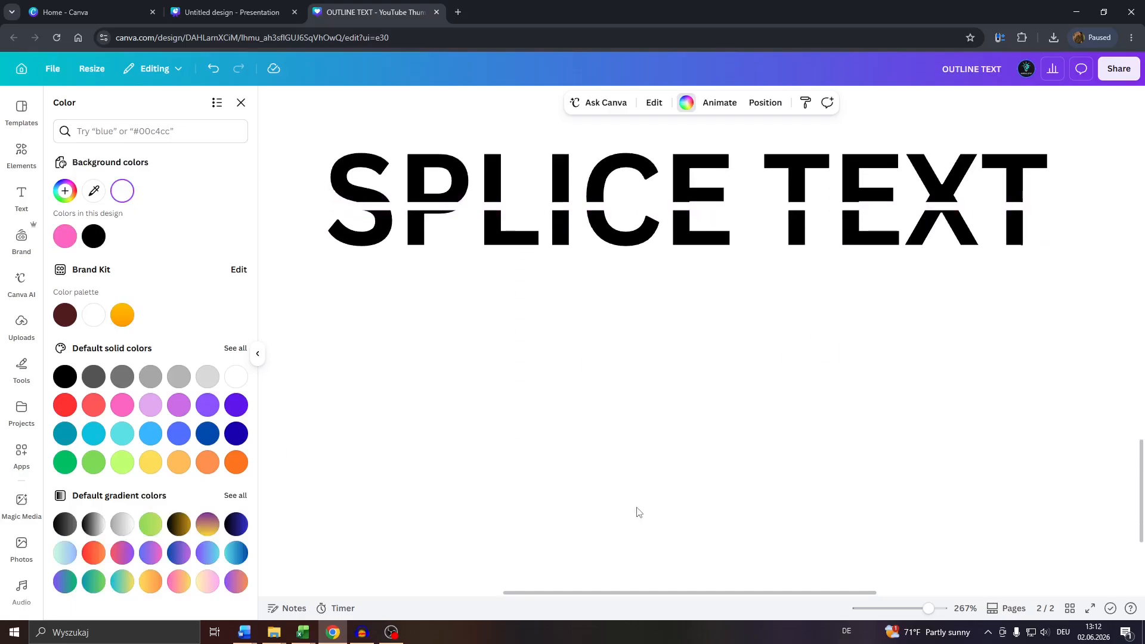
{"action": "scroll", "coordinate": [666, 371], "scroll_direction": "down", "scroll_amount": 5}
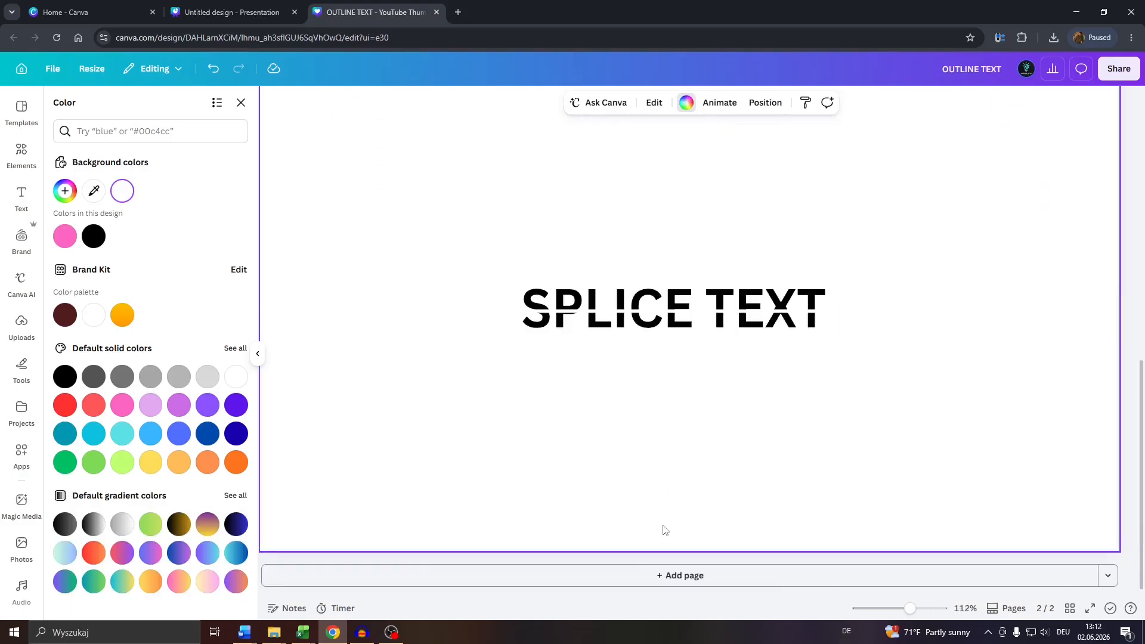
{"action": "left_click", "coordinate": [668, 587]}
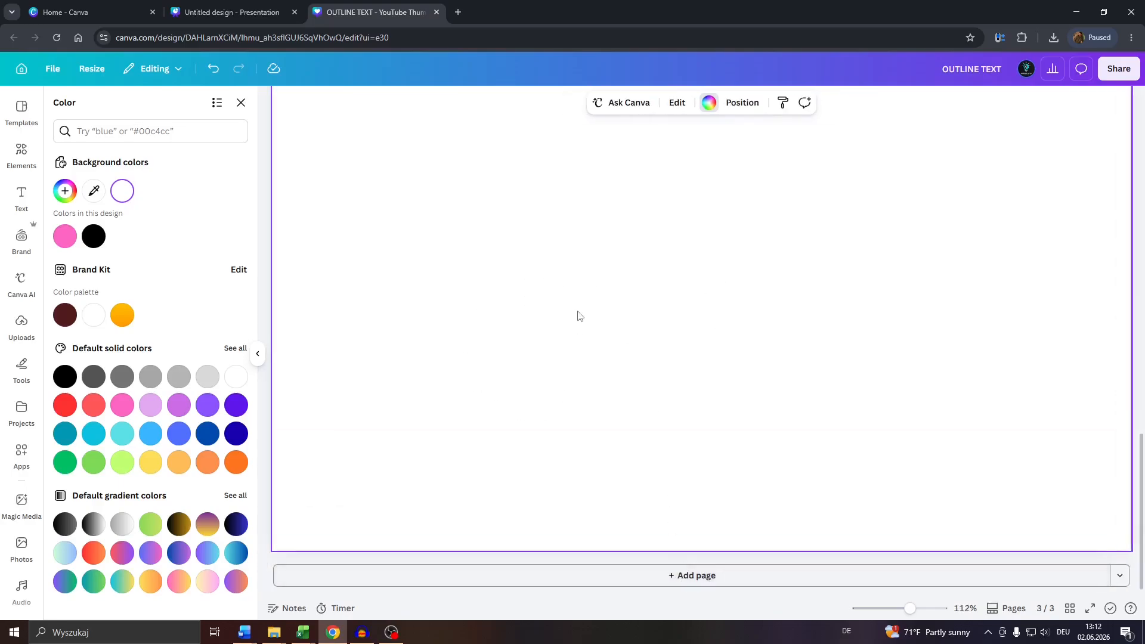
{"action": "left_click", "coordinate": [22, 197]}
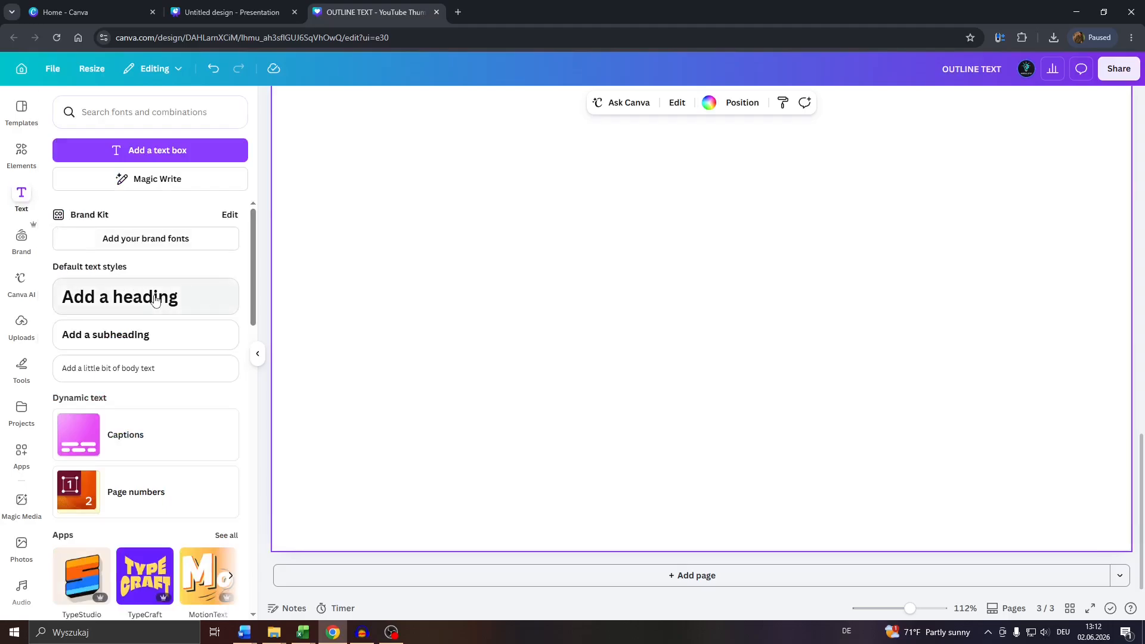
{"action": "left_click", "coordinate": [180, 157]}
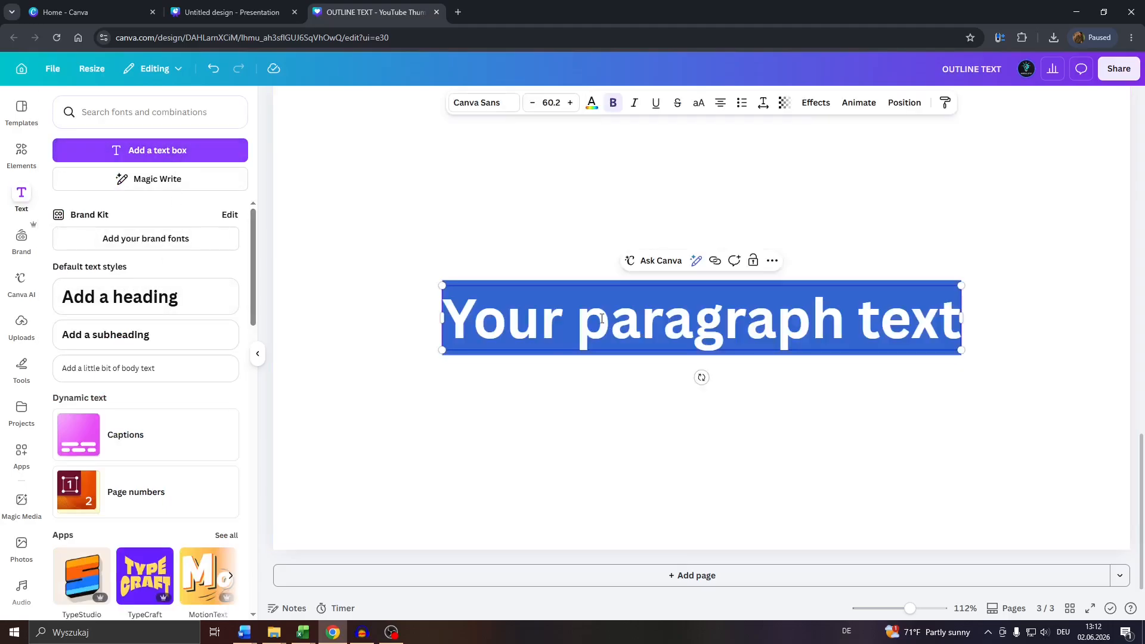
{"action": "type", "text": "SPLICE TEXT"}
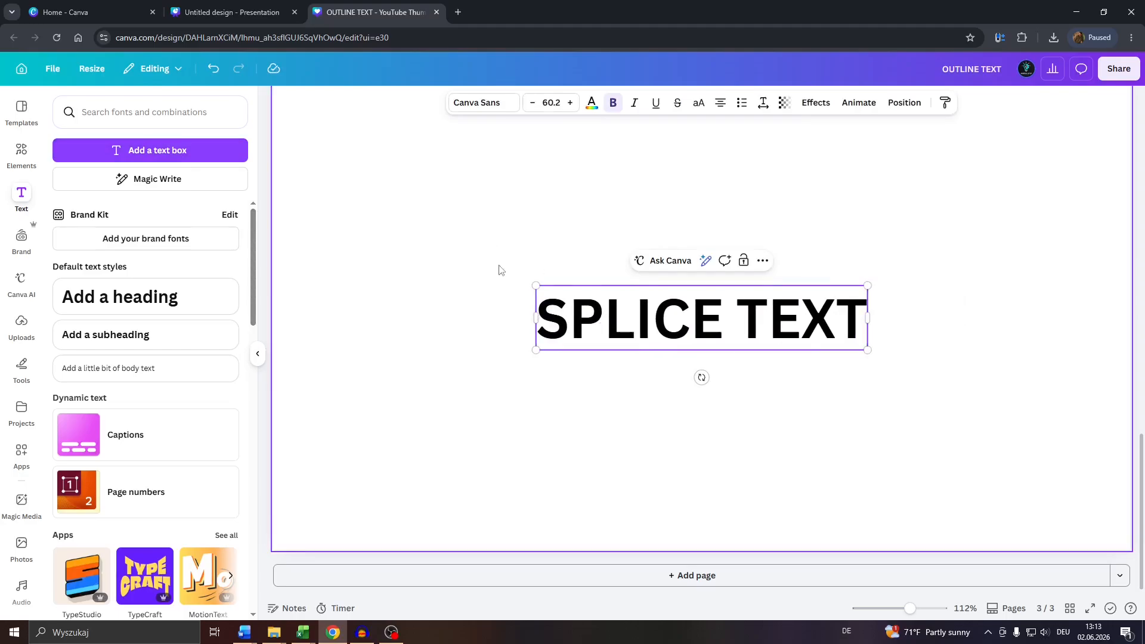
Scale the SPLICE TEXT text box on page 3 down to font size 51
{"action": "scroll", "coordinate": [611, 261], "scroll_direction": "up", "scroll_amount": 2}
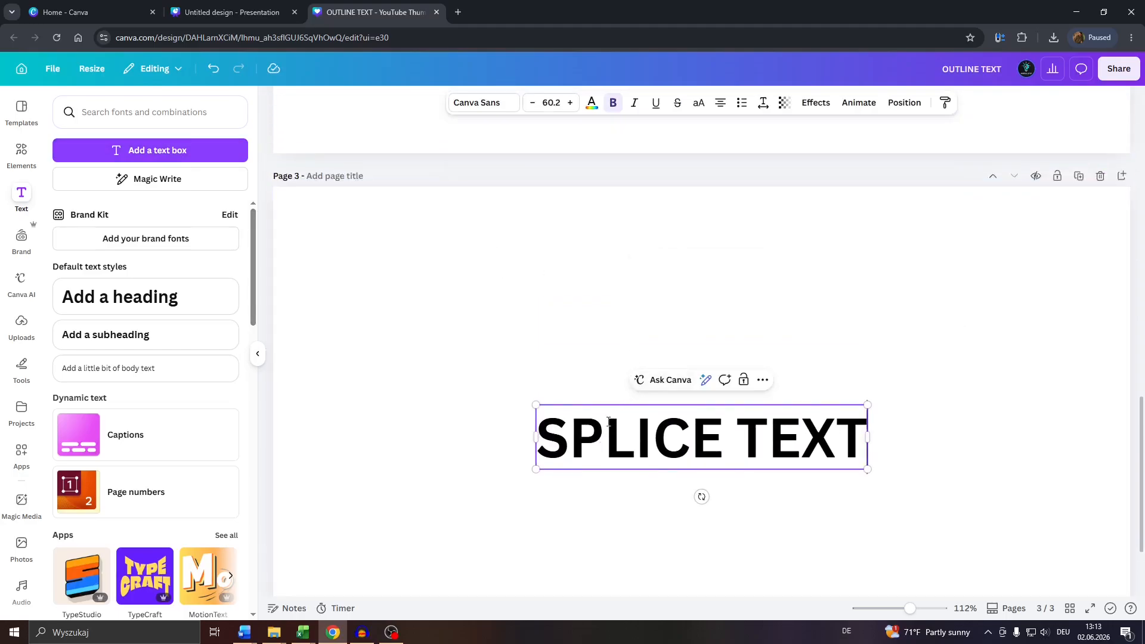
{"action": "left_click", "coordinate": [628, 401]}
{"action": "mouse_move", "coordinate": [578, 425]}
{"action": "left_mouse_down"}
{"action": "mouse_move", "coordinate": [660, 393]}
{"action": "mouse_move", "coordinate": [599, 422]}
{"action": "mouse_move", "coordinate": [627, 417]}
{"action": "mouse_move", "coordinate": [609, 432]}
{"action": "mouse_move", "coordinate": [589, 421]}
{"action": "left_mouse_up"}
{"action": "left_click_drag", "start_coordinate": [527, 392], "coordinate": [589, 403]}
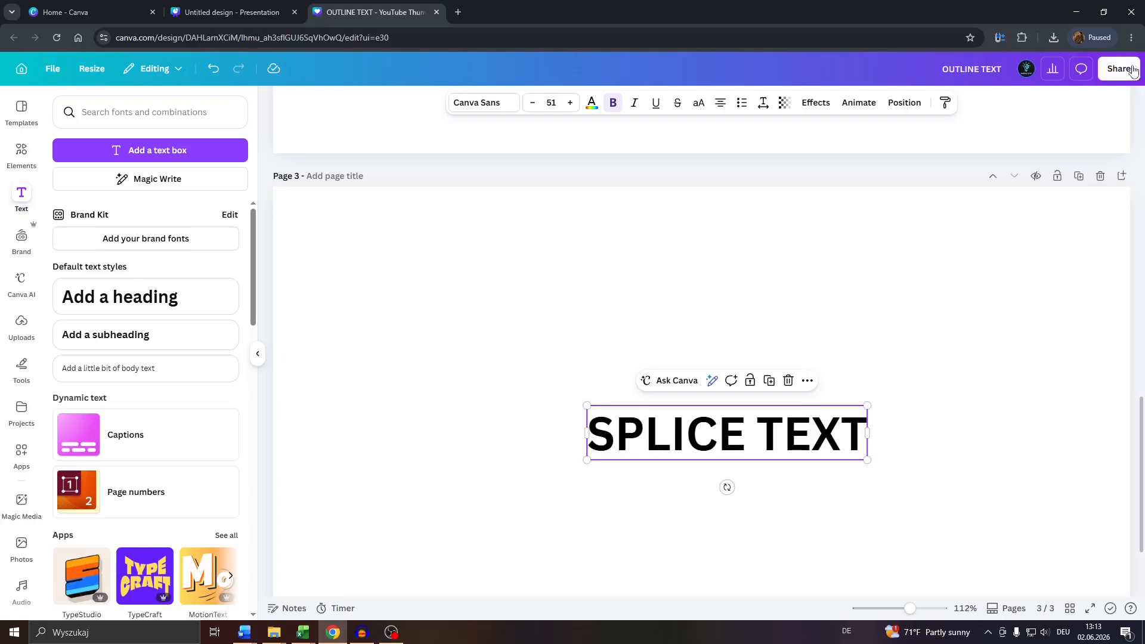
Download only page 3 as an SVG file with a transparent background
{"action": "left_click", "coordinate": [1113, 74]}
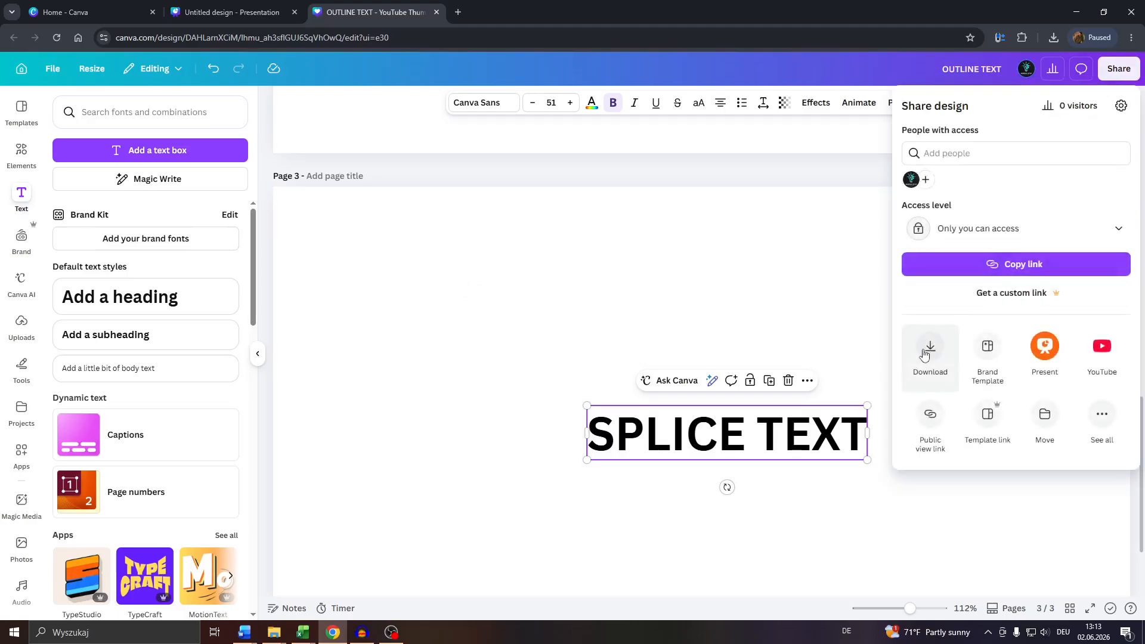
{"action": "left_click", "coordinate": [924, 355]}
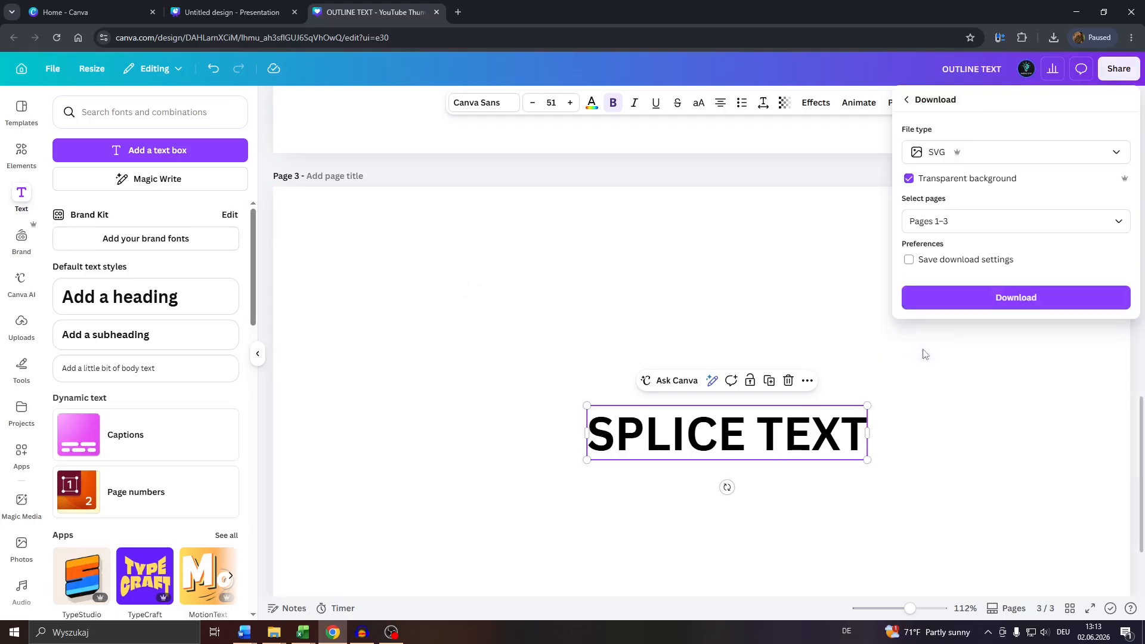
{"action": "left_click", "coordinate": [947, 220]}
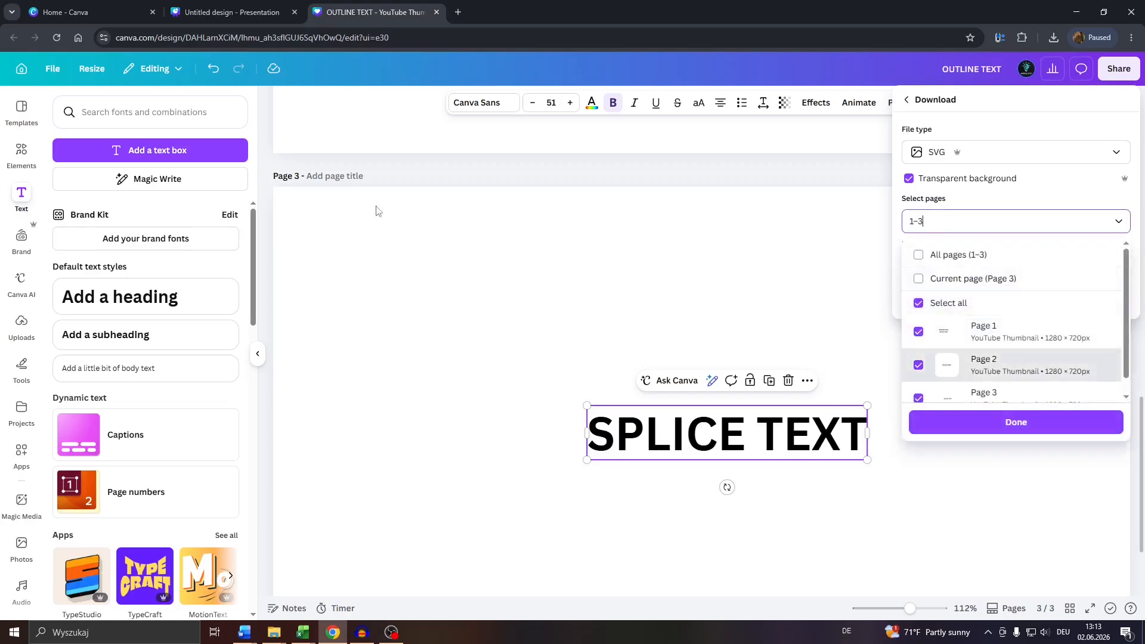
{"action": "left_click", "coordinate": [919, 332]}
{"action": "left_click", "coordinate": [919, 365]}
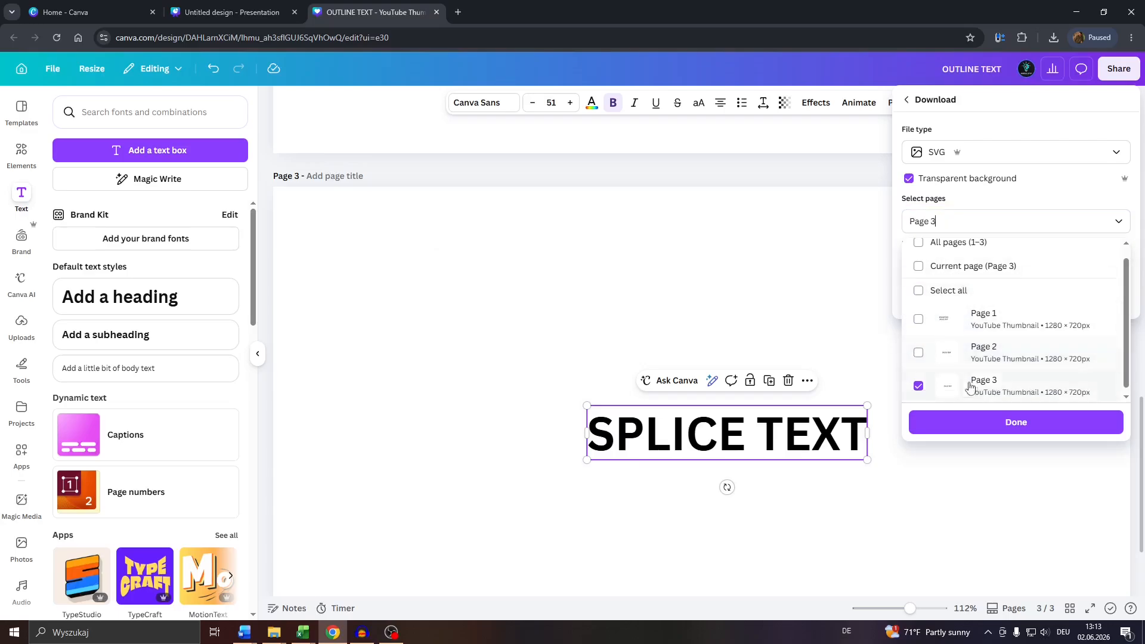
{"action": "left_click", "coordinate": [977, 425]}
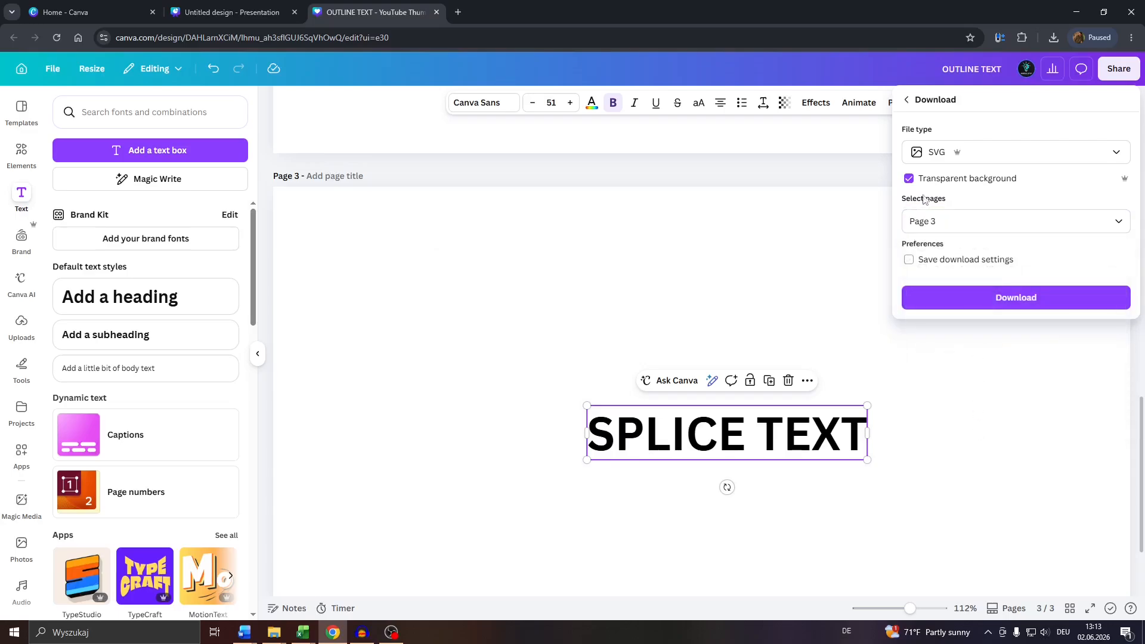
{"action": "left_click", "coordinate": [1104, 155]}
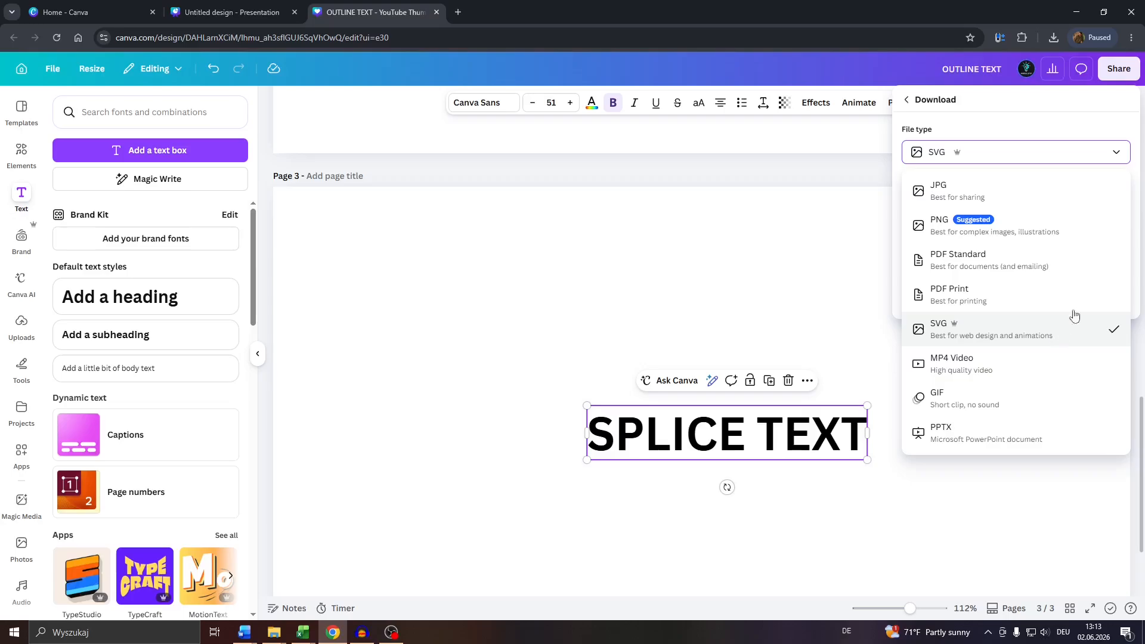
{"action": "left_click", "coordinate": [1034, 339]}
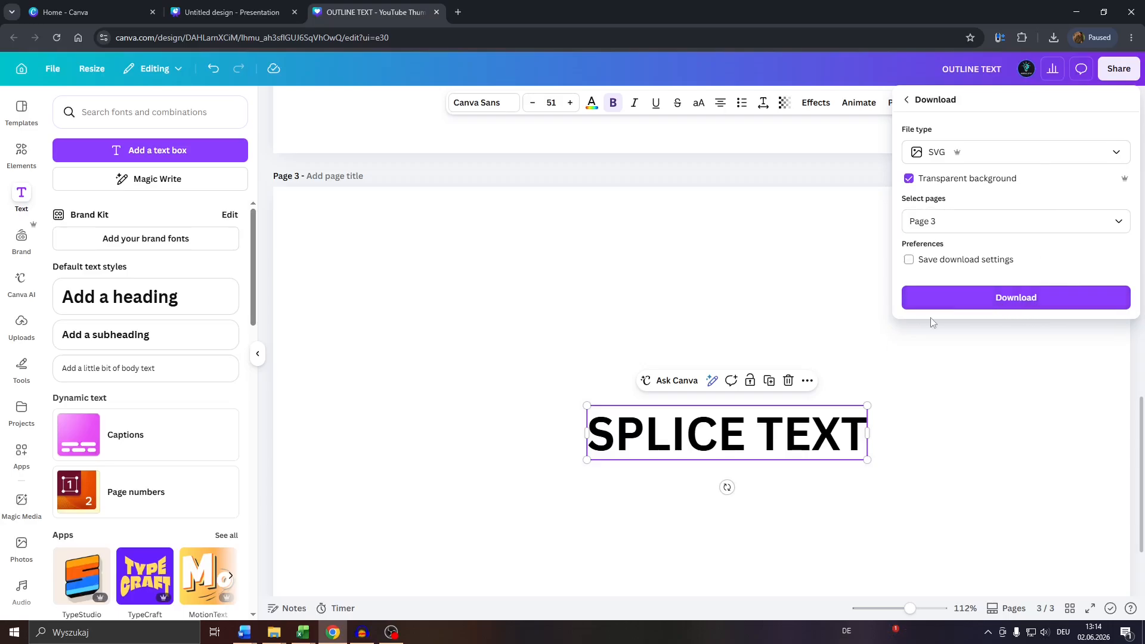
{"action": "left_click", "coordinate": [1019, 300]}
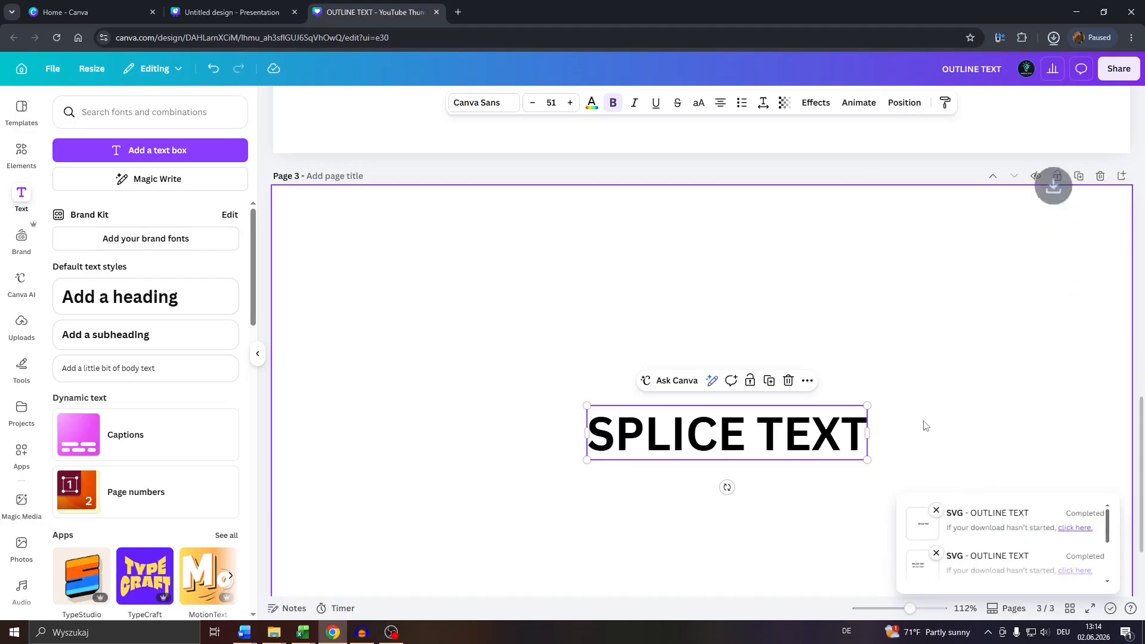
Delete the original SPLICE TEXT text box from page 3
{"action": "left_click", "coordinate": [916, 402]}
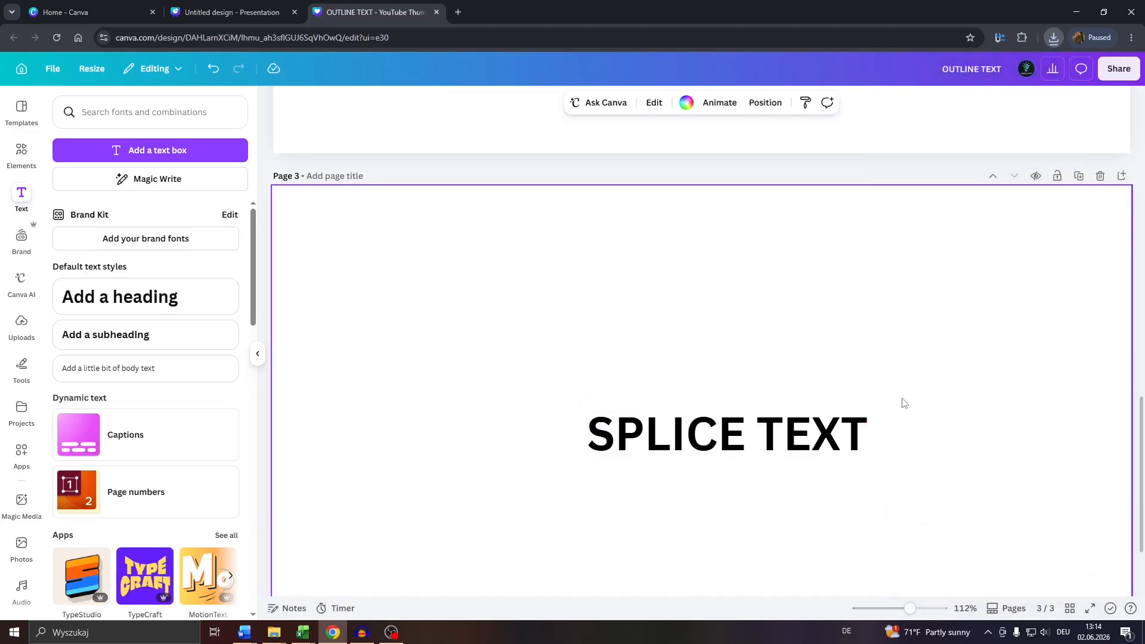
{"action": "left_click_drag", "start_coordinate": [561, 376], "coordinate": [895, 463]}
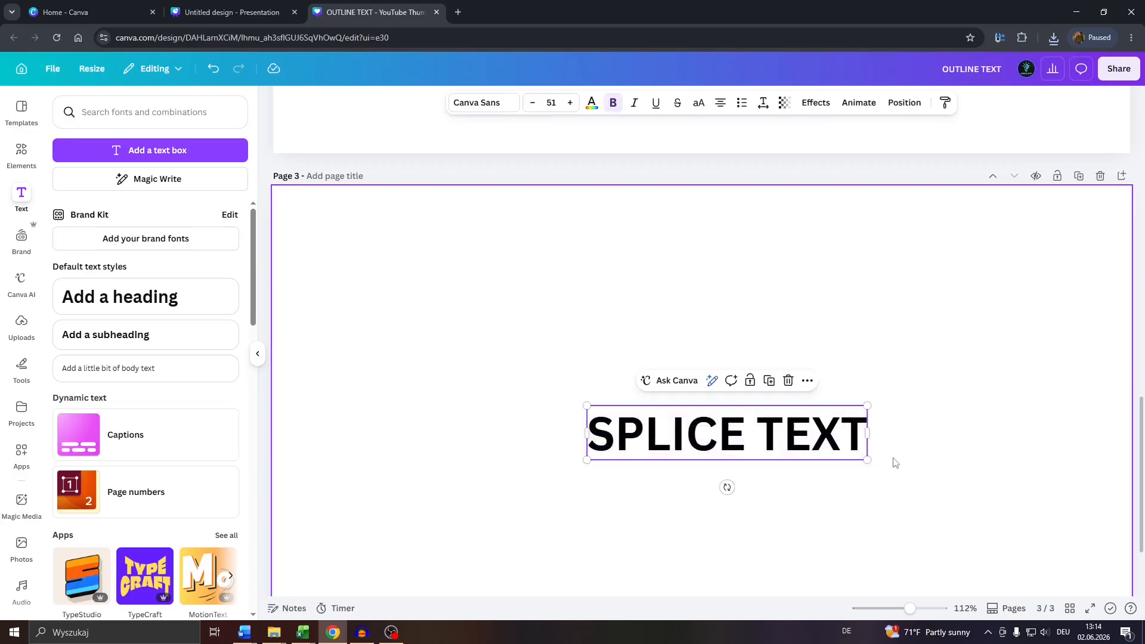
{"action": "key", "text": "Delete"}
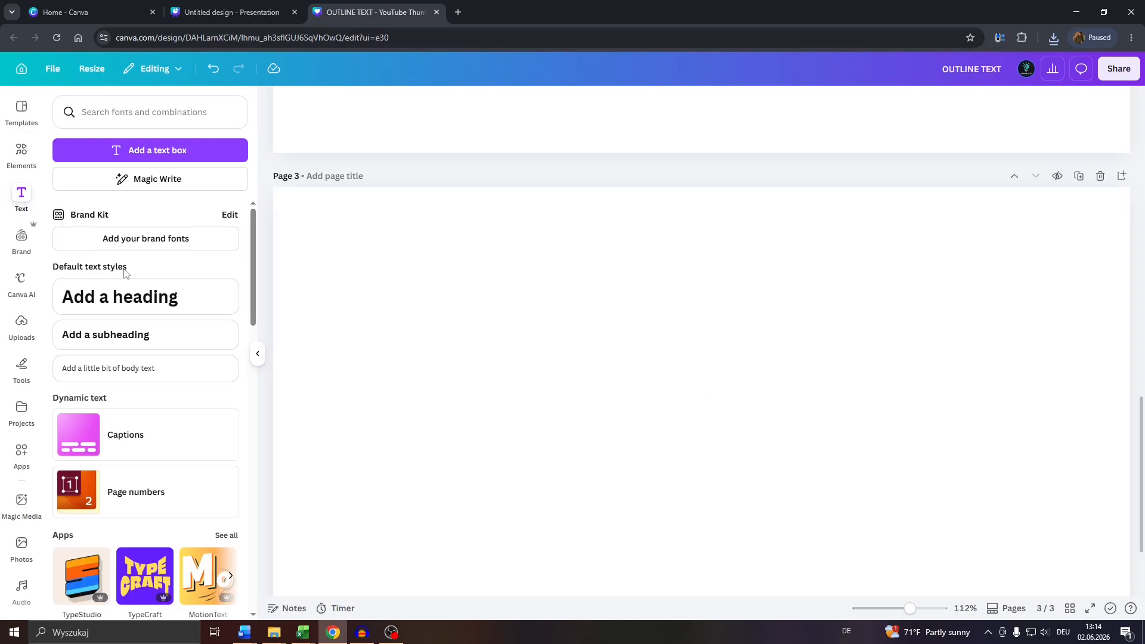
Upload the downloaded SPLICE TEXT SVG and place it on page 3
{"action": "left_click", "coordinate": [32, 322]}
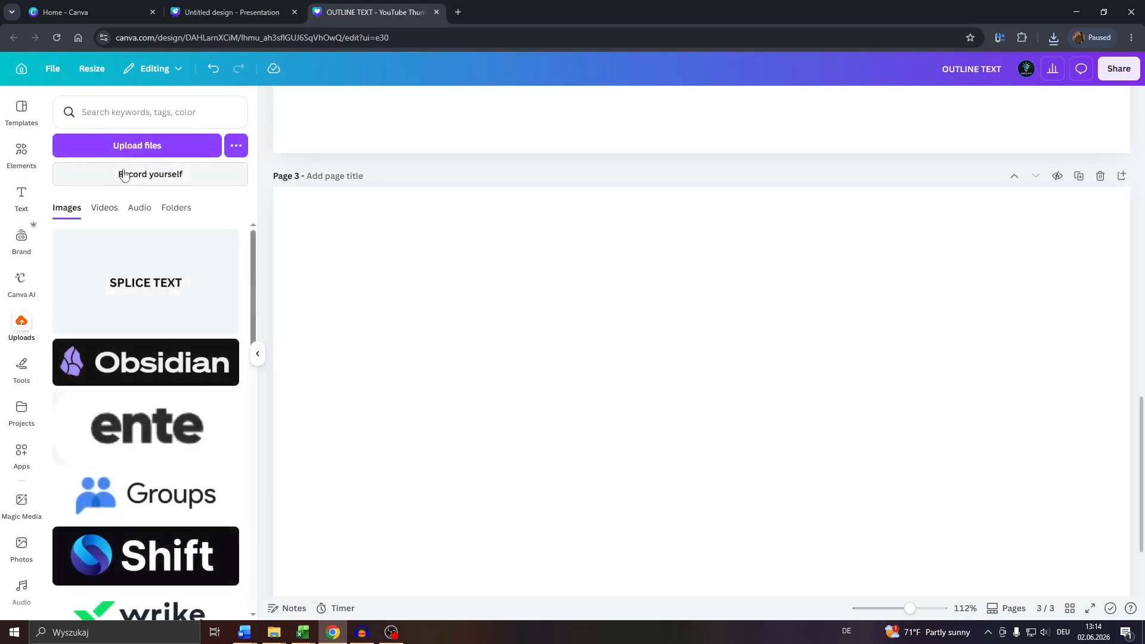
{"action": "left_click", "coordinate": [138, 146]}
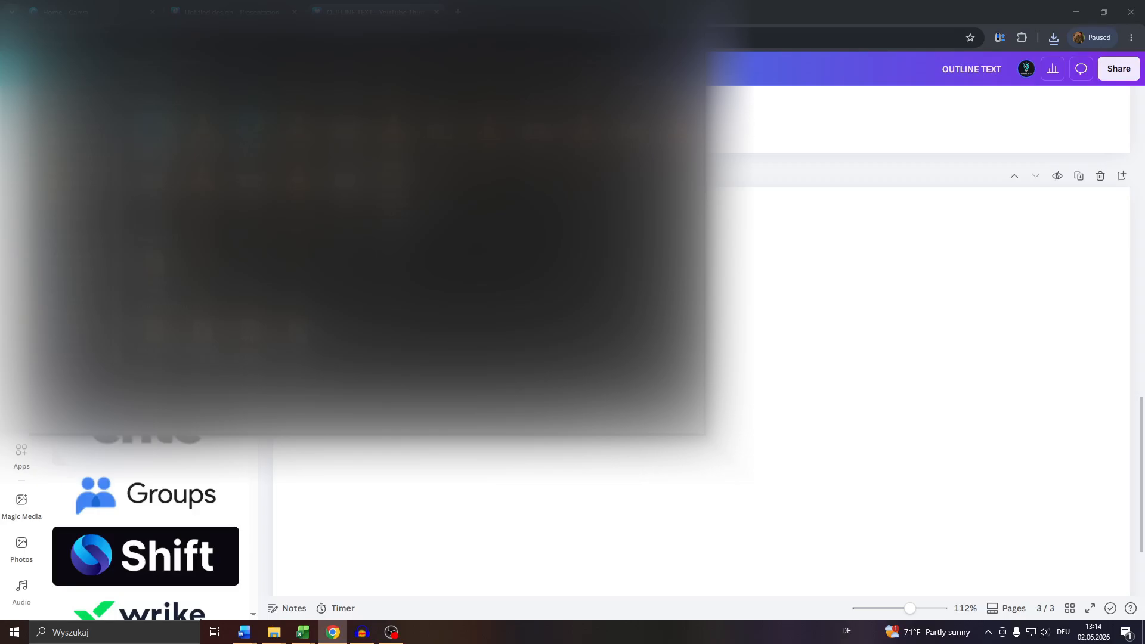
{"action": "double_click", "coordinate": [154, 134]}
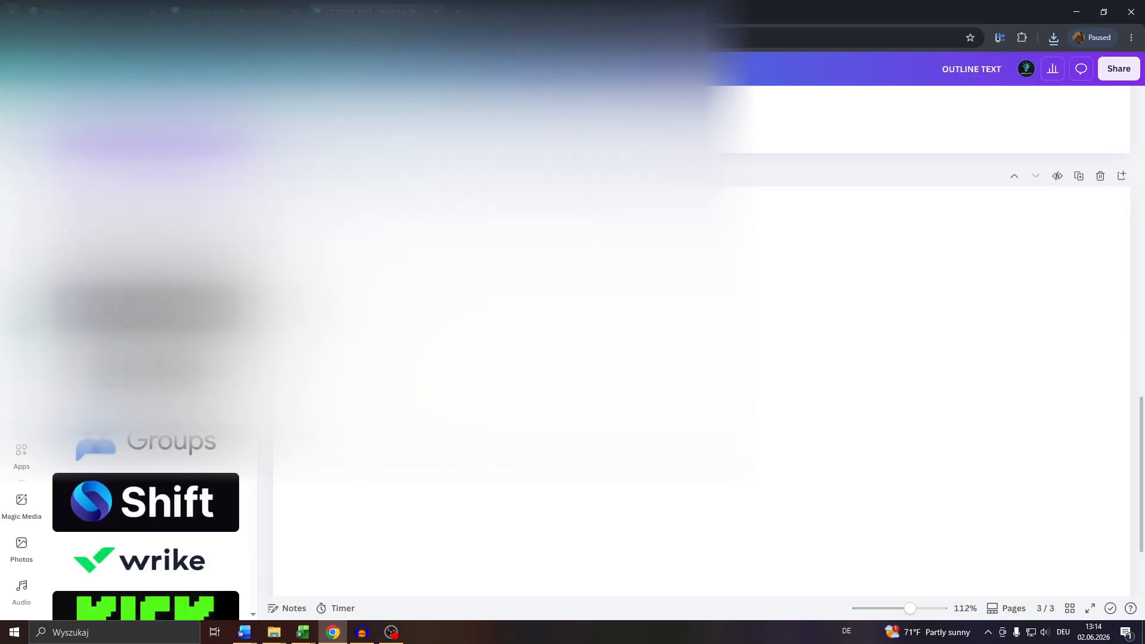
{"action": "left_click", "coordinate": [117, 260]}
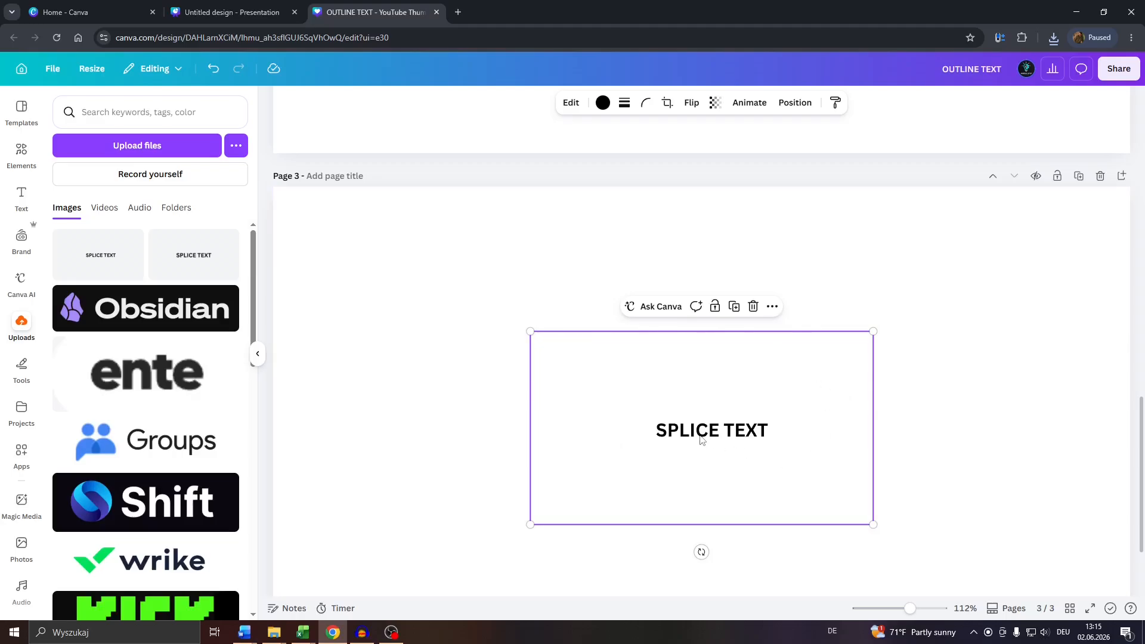
Crop the SPLICE TEXT graphic freeform close around its lettering and enlarge it to roughly two thirds of the page width
{"action": "left_click", "coordinate": [668, 104]}
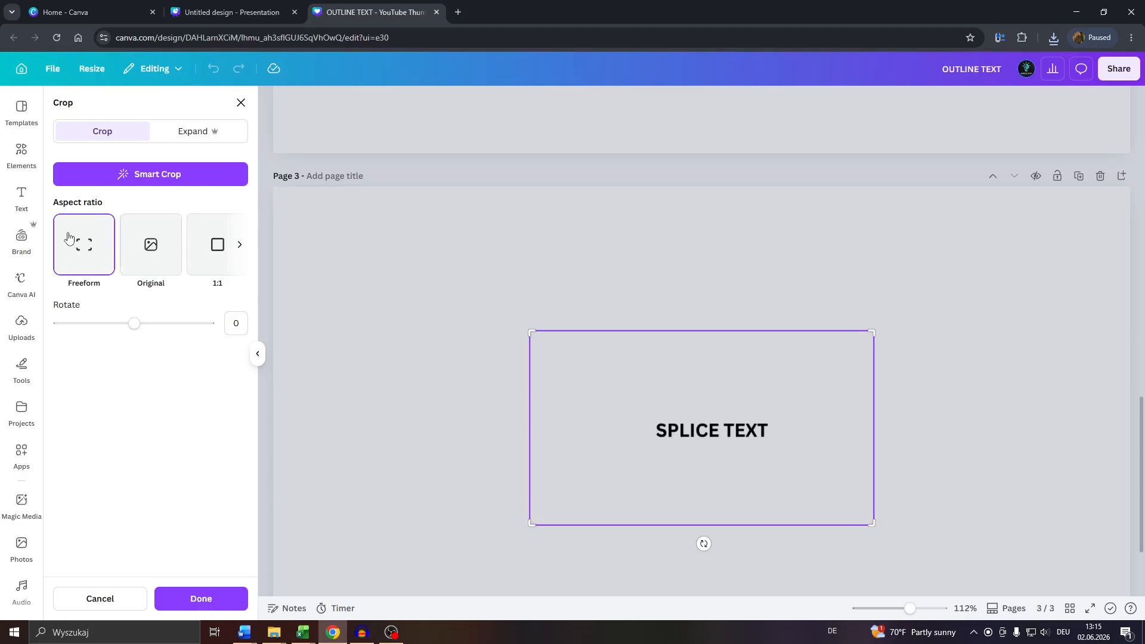
{"action": "left_click_drag", "start_coordinate": [531, 331], "coordinate": [655, 417]}
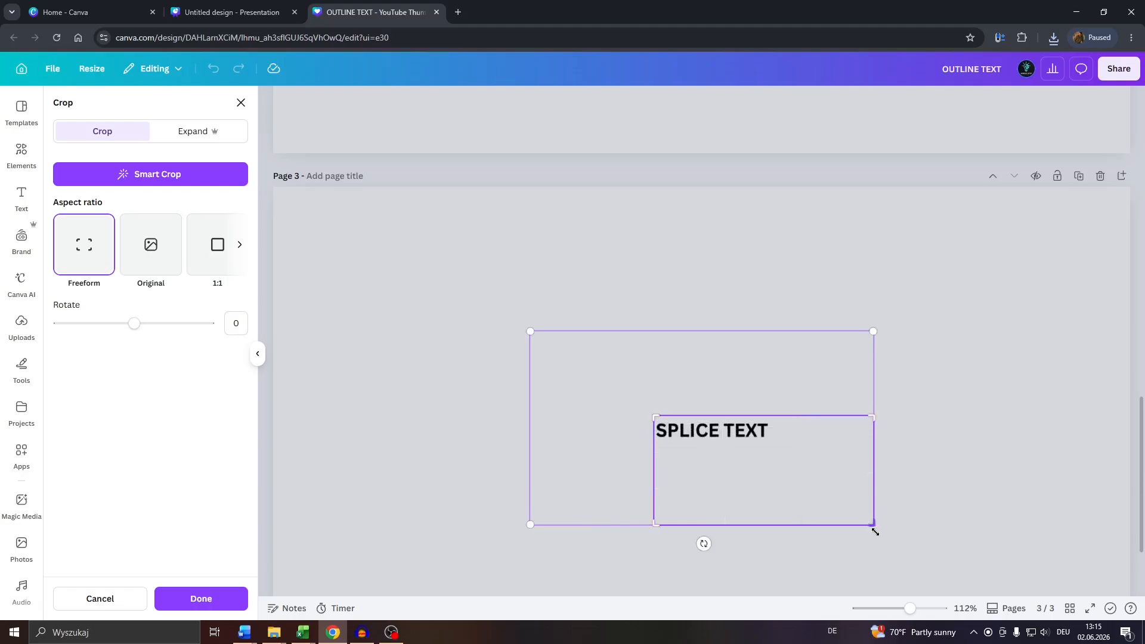
{"action": "left_click_drag", "start_coordinate": [869, 523], "coordinate": [775, 444]}
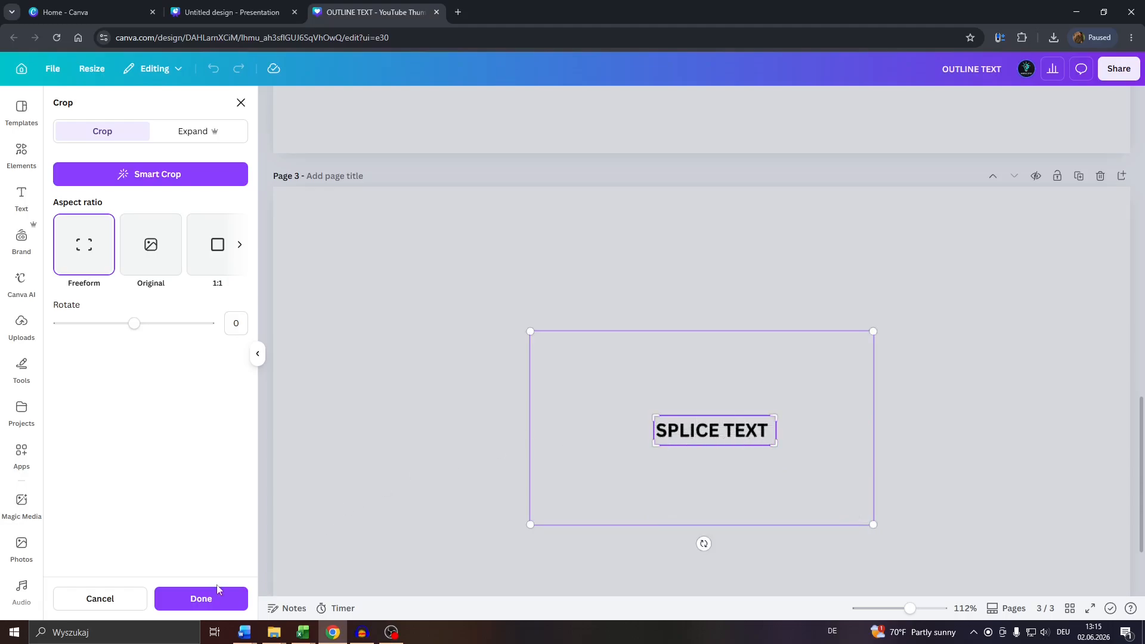
{"action": "left_click", "coordinate": [203, 597]}
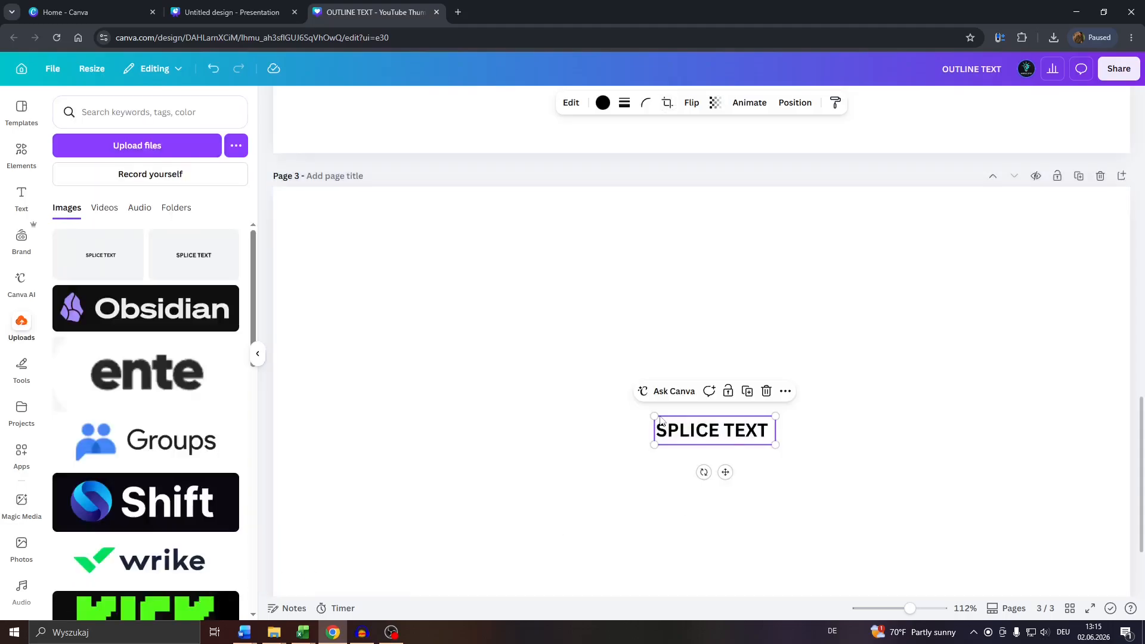
{"action": "left_click_drag", "start_coordinate": [655, 416], "coordinate": [407, 294]}
{"action": "left_click_drag", "start_coordinate": [776, 443], "coordinate": [984, 494]}
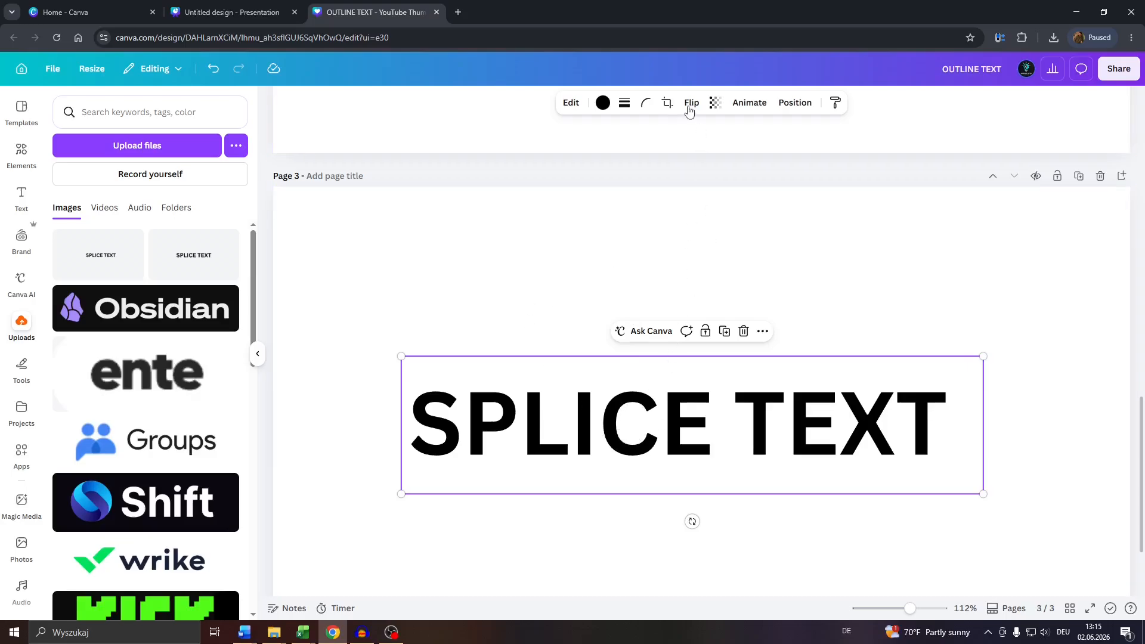
Crop the SPLICE TEXT graphic so that only the upper half of the letters remains
{"action": "left_click", "coordinate": [670, 103]}
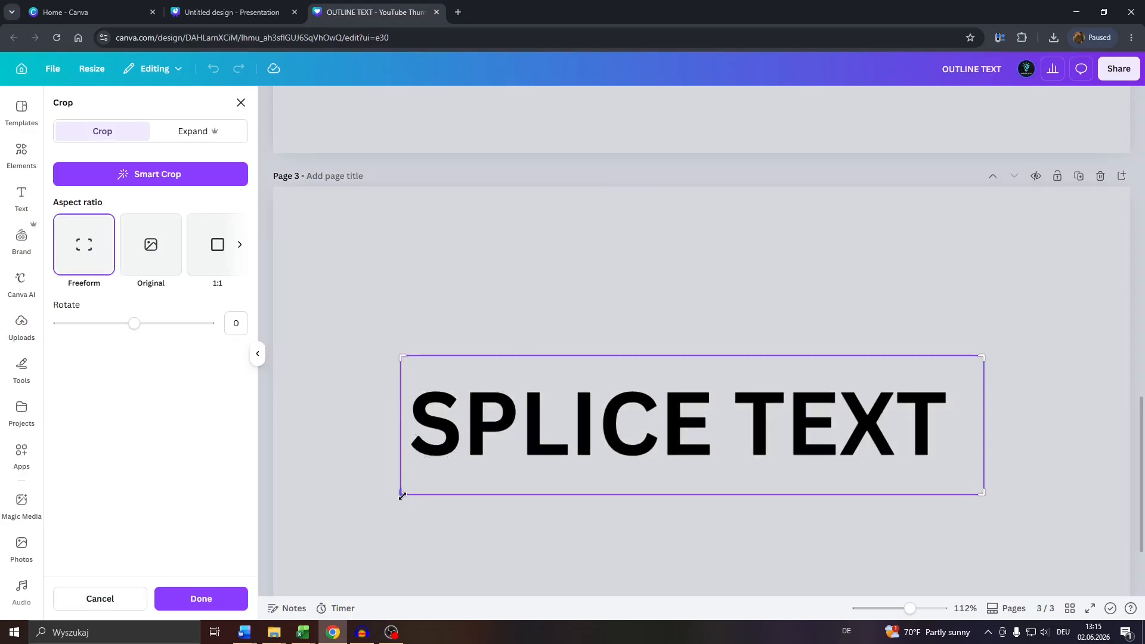
{"action": "left_click_drag", "start_coordinate": [402, 496], "coordinate": [393, 424]}
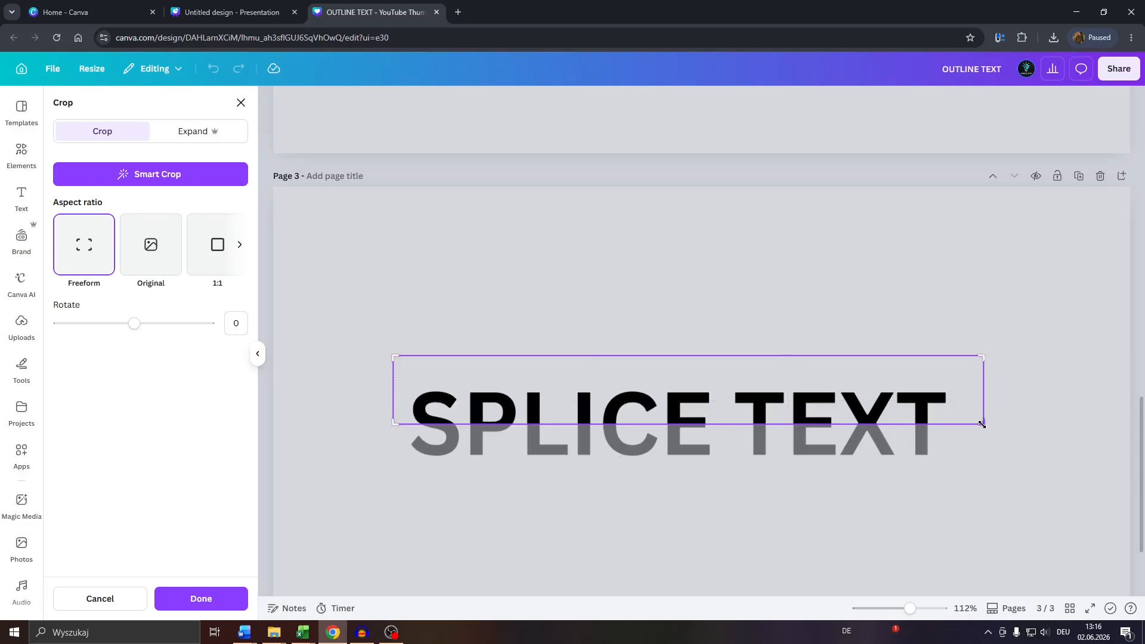
{"action": "left_click_drag", "start_coordinate": [982, 423], "coordinate": [965, 421]}
{"action": "left_click", "coordinate": [199, 599]}
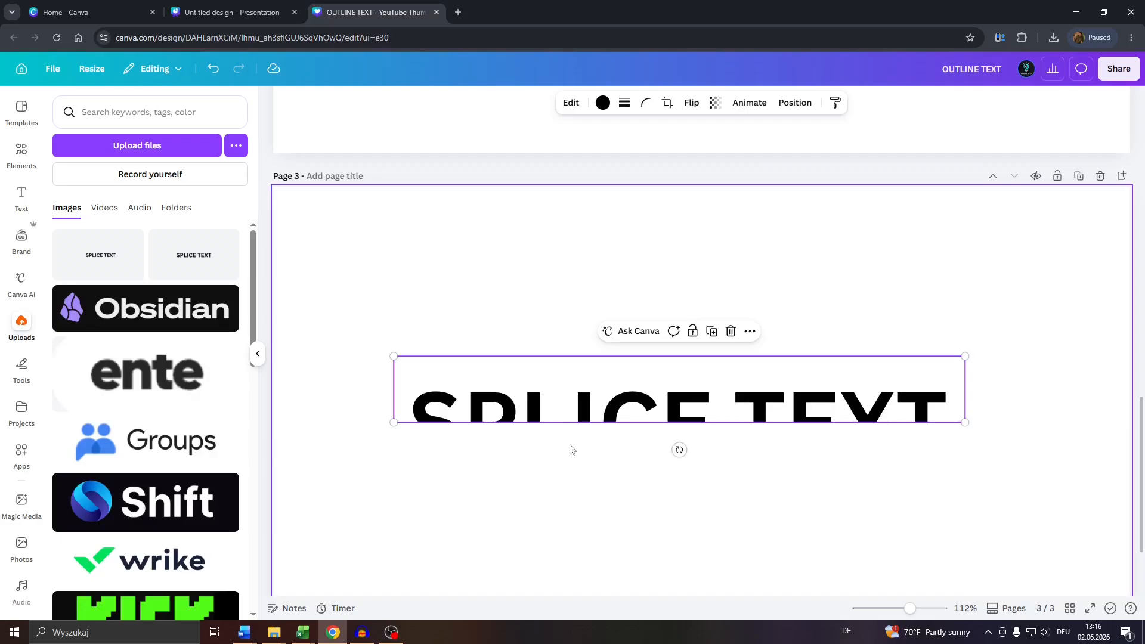
Duplicate the cropped upper half and align the copy exactly over the original
{"action": "key", "text": "ctrl+d"}
{"action": "left_click_drag", "start_coordinate": [525, 426], "coordinate": [484, 404]}
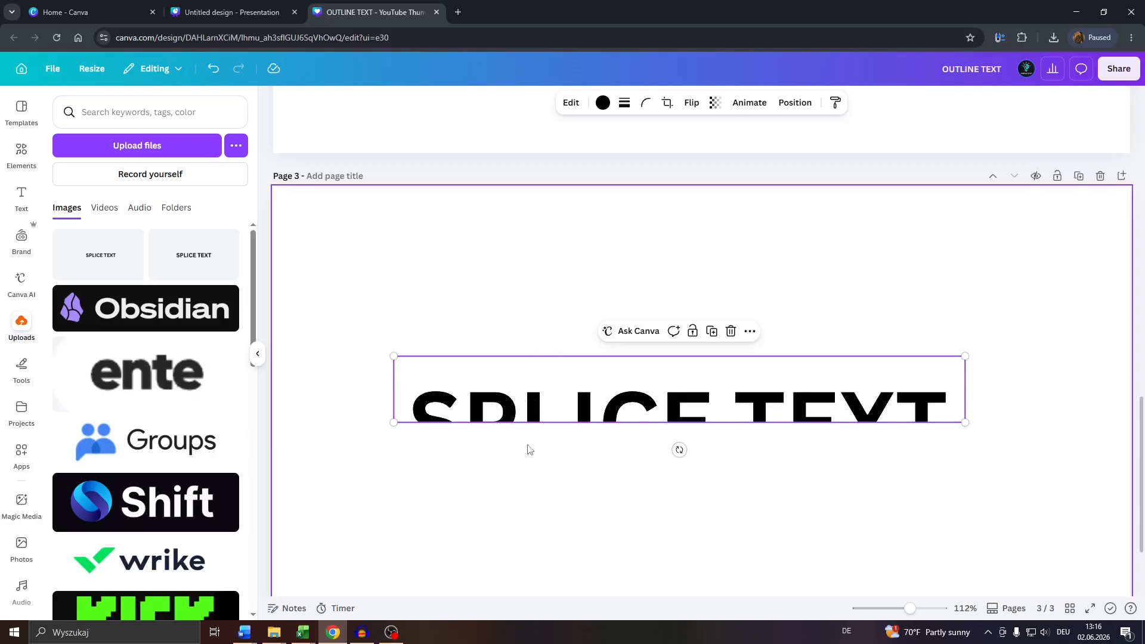
Recolor the top copy of the cropped SPLICE TEXT graphic teal and move its layer below the black copy
{"action": "left_click", "coordinate": [602, 104]}
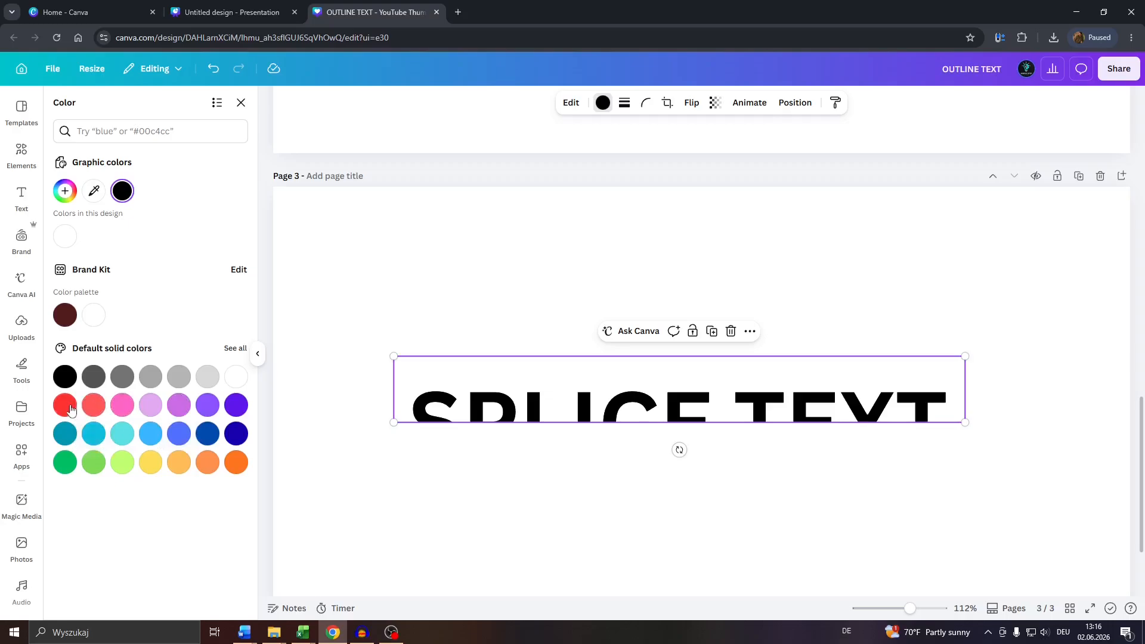
{"action": "left_click", "coordinate": [65, 434]}
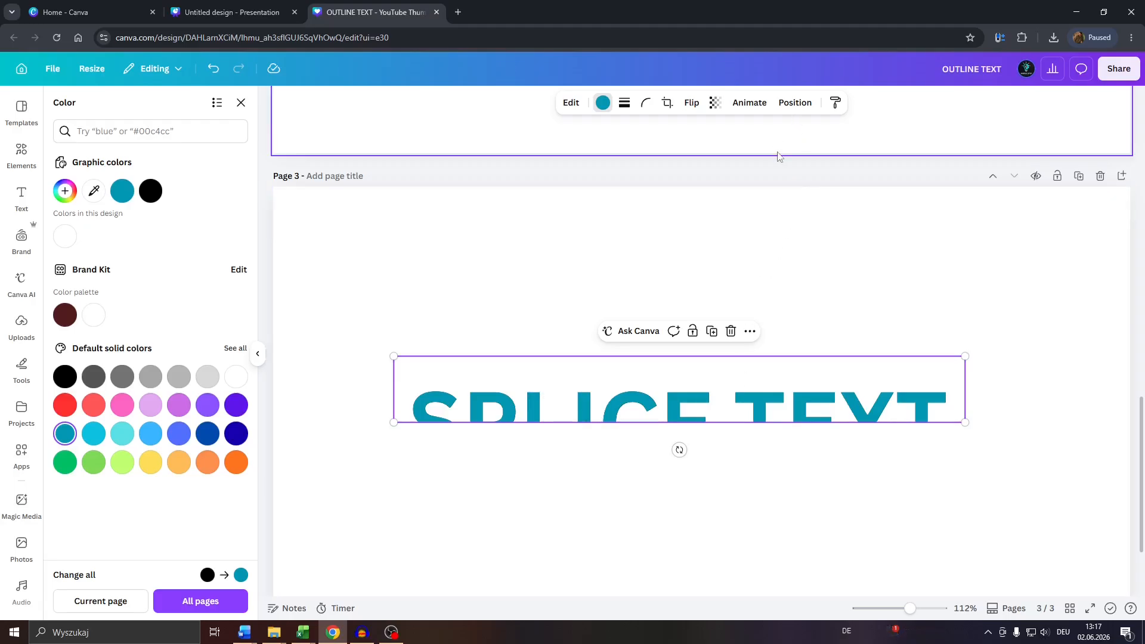
{"action": "left_click", "coordinate": [793, 105]}
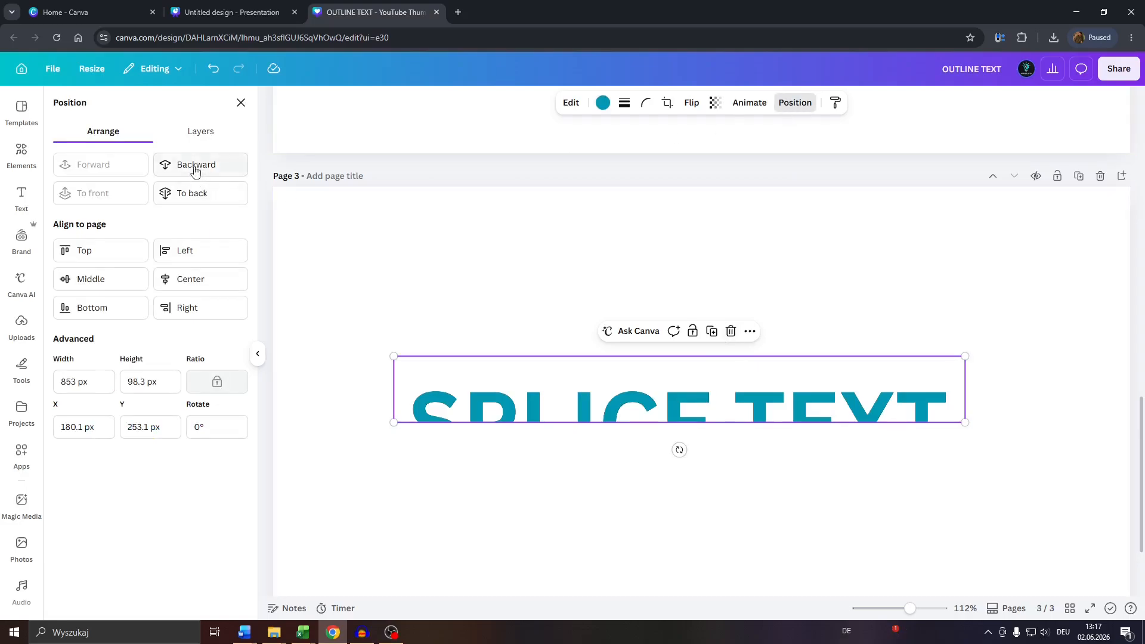
{"action": "left_click", "coordinate": [207, 137]}
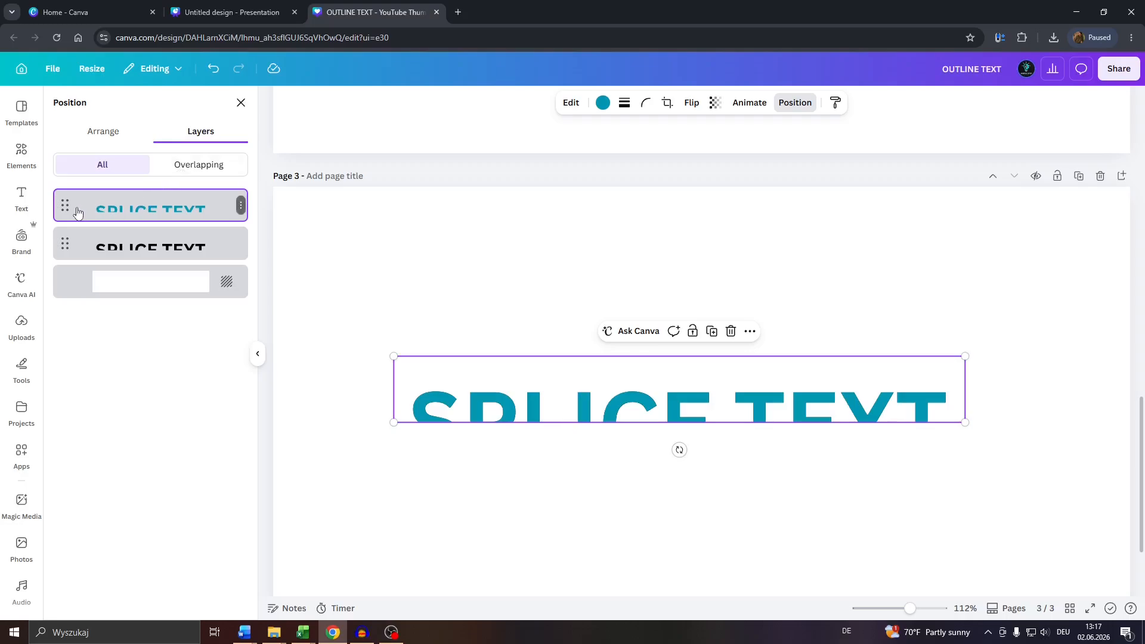
{"action": "left_click_drag", "start_coordinate": [67, 209], "coordinate": [70, 266]}
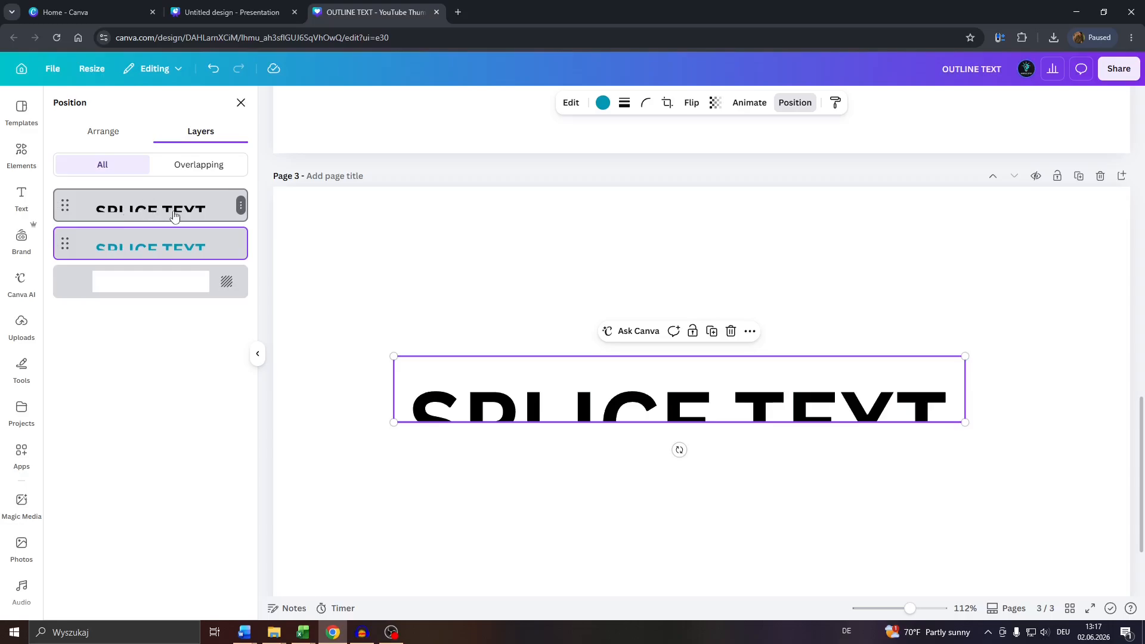
Re-crop the black SPLICE TEXT copy to only the lower half of the letters, leaving a thin gap below the teal upper half
{"action": "left_click", "coordinate": [118, 207]}
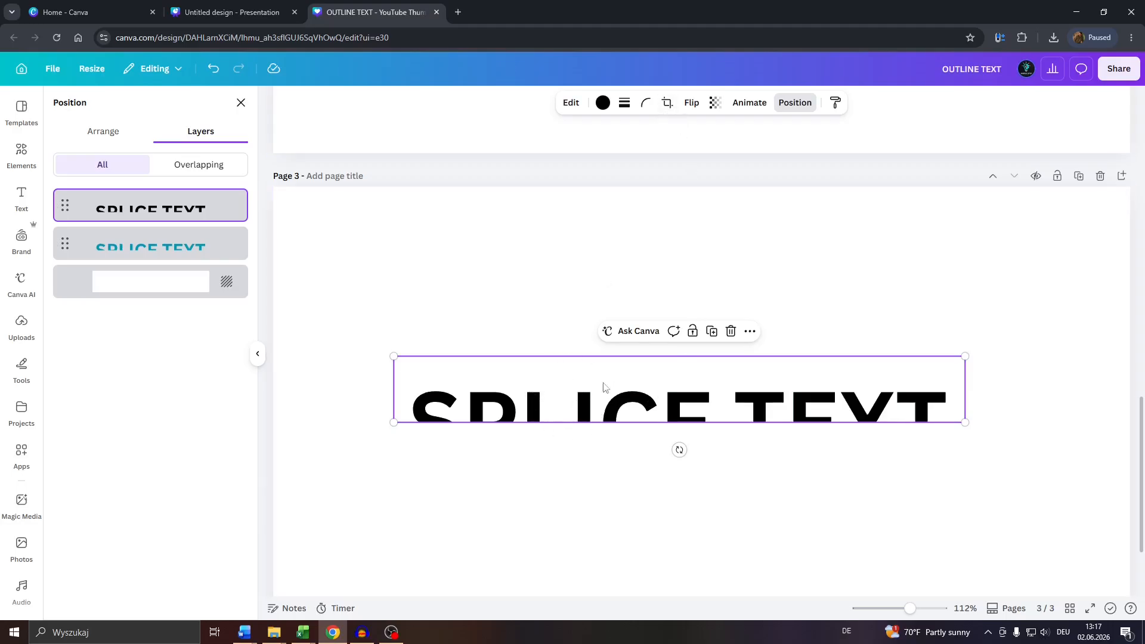
{"action": "left_click", "coordinate": [667, 102]}
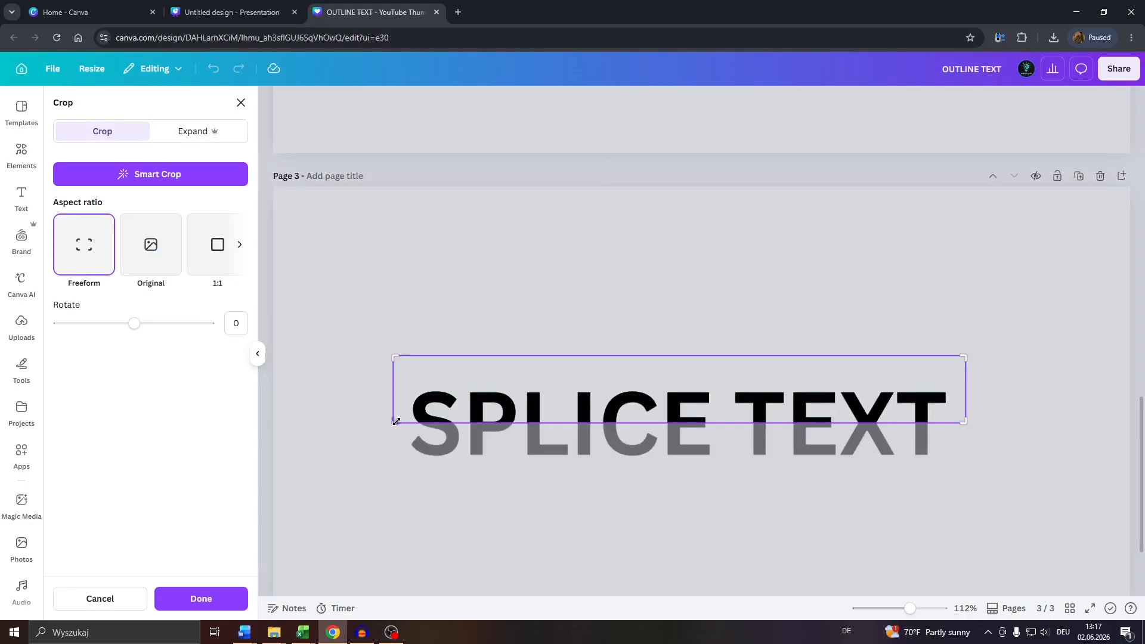
{"action": "left_click_drag", "start_coordinate": [396, 421], "coordinate": [393, 479]}
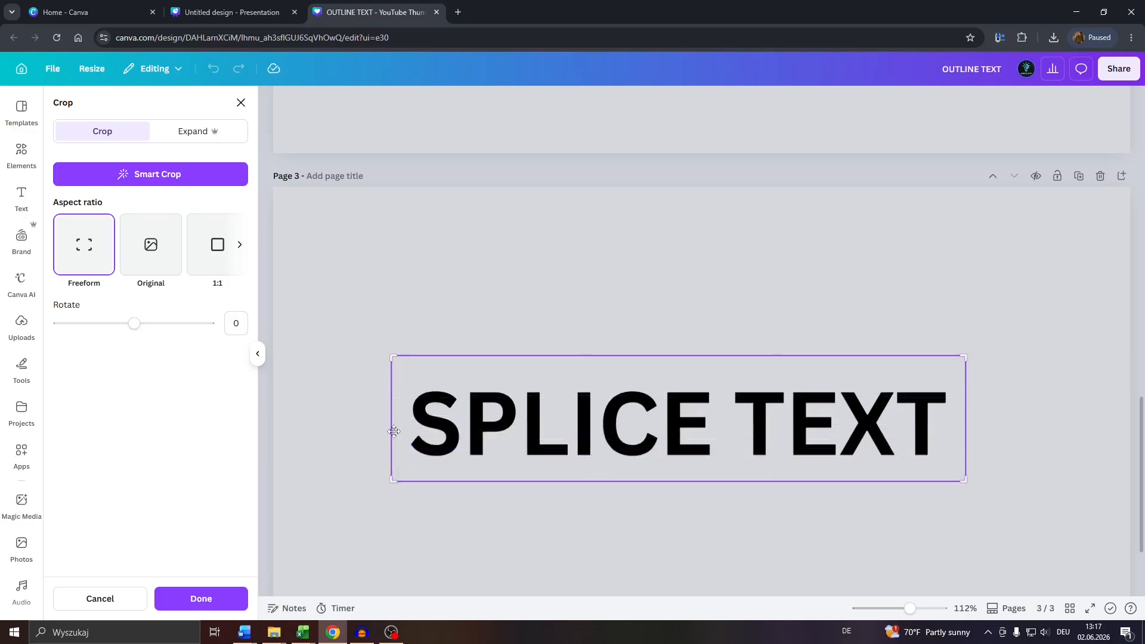
{"action": "left_click_drag", "start_coordinate": [392, 360], "coordinate": [398, 430]}
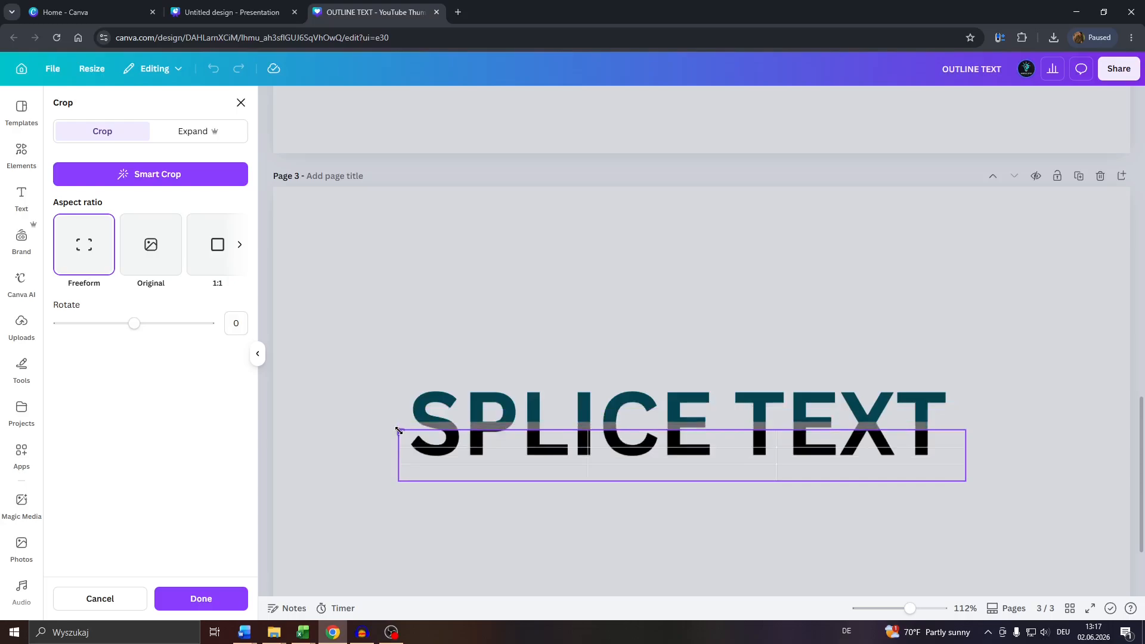
{"action": "left_click_drag", "start_coordinate": [398, 430], "coordinate": [393, 425]}
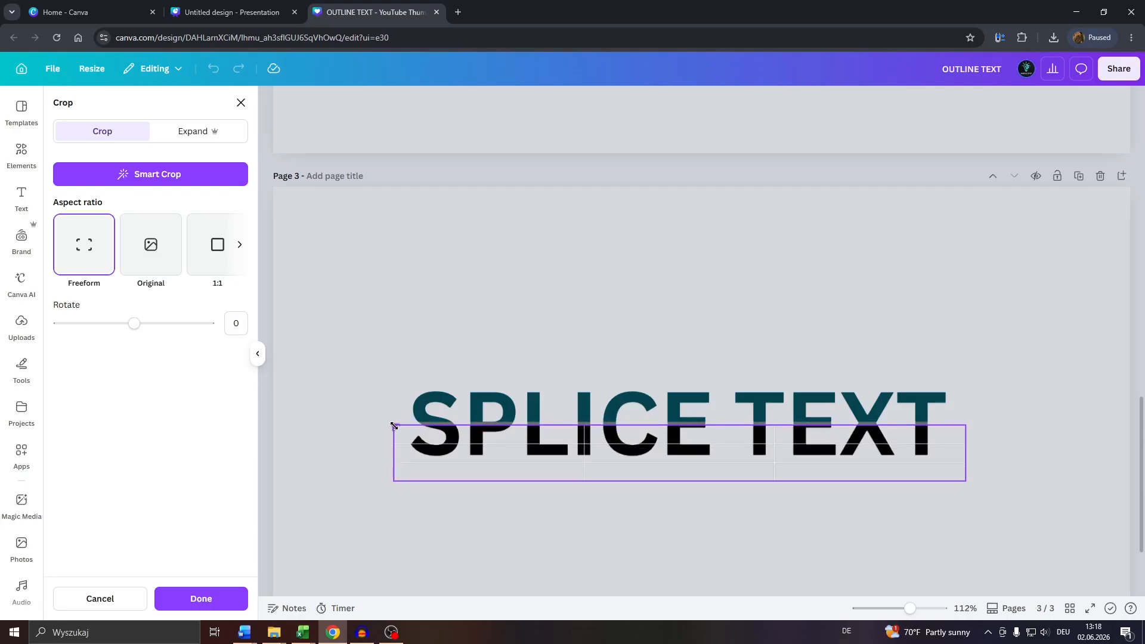
{"action": "left_click_drag", "start_coordinate": [394, 425], "coordinate": [393, 427]}
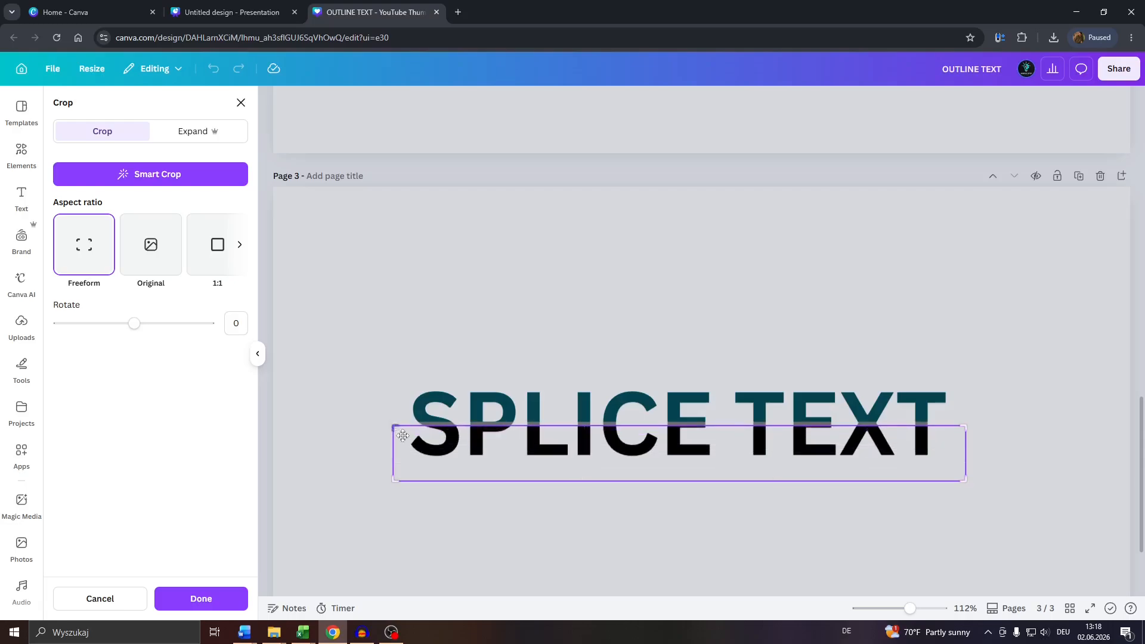
{"action": "left_click_drag", "start_coordinate": [397, 425], "coordinate": [393, 427]}
{"action": "left_click", "coordinate": [203, 598]}
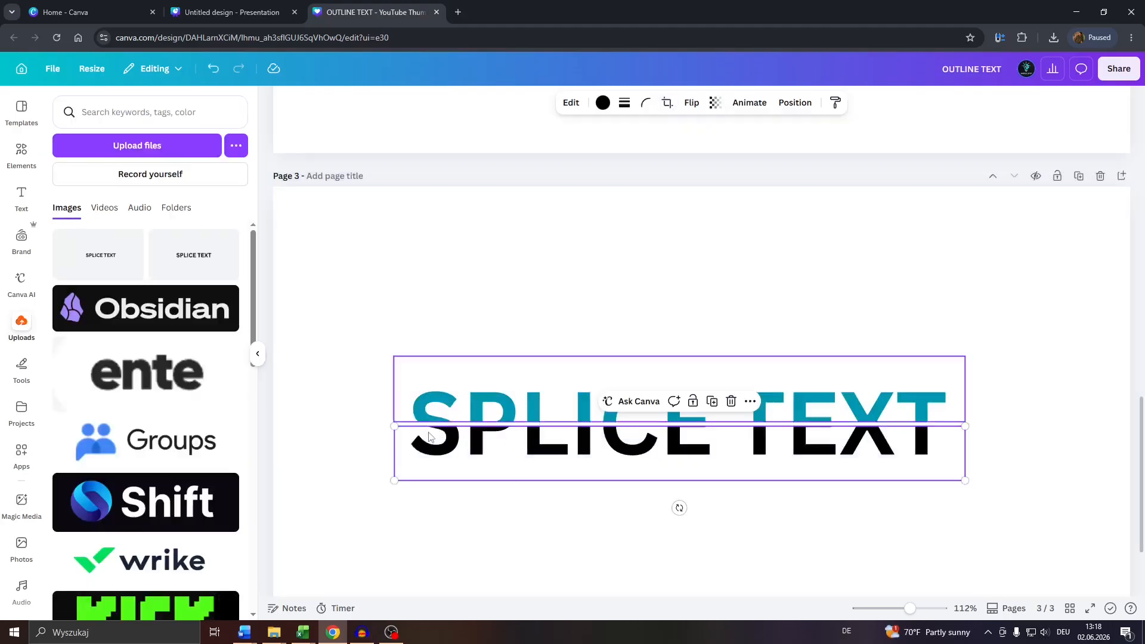
Recolor the teal upper half of the lettering black to match the lower half, and select the lower half
{"action": "left_click", "coordinate": [484, 392]}
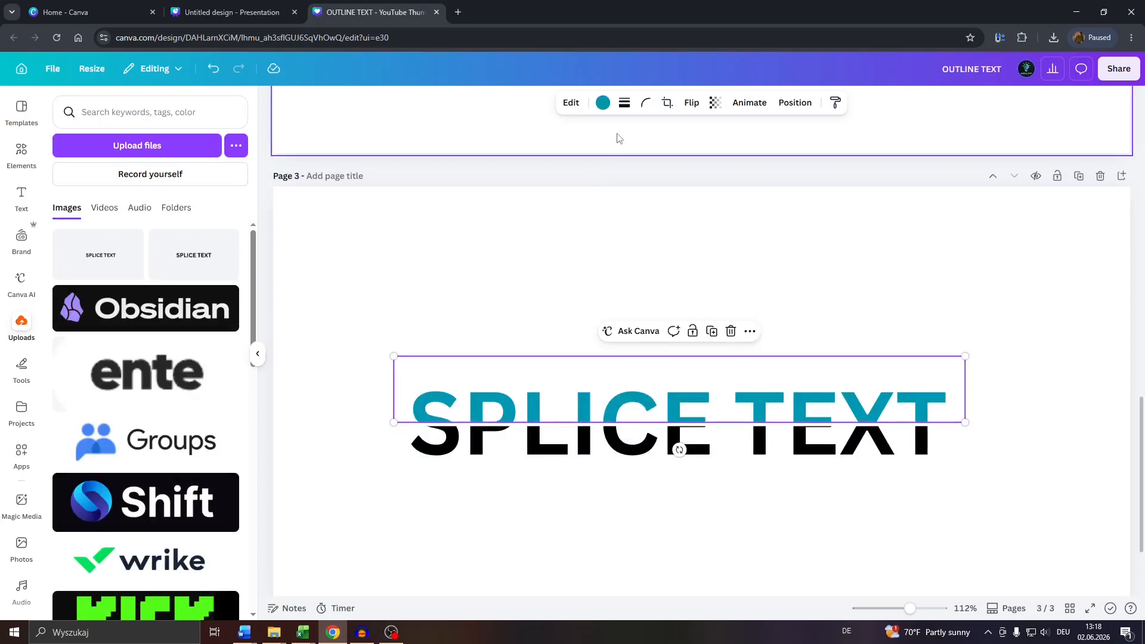
{"action": "left_click", "coordinate": [594, 103]}
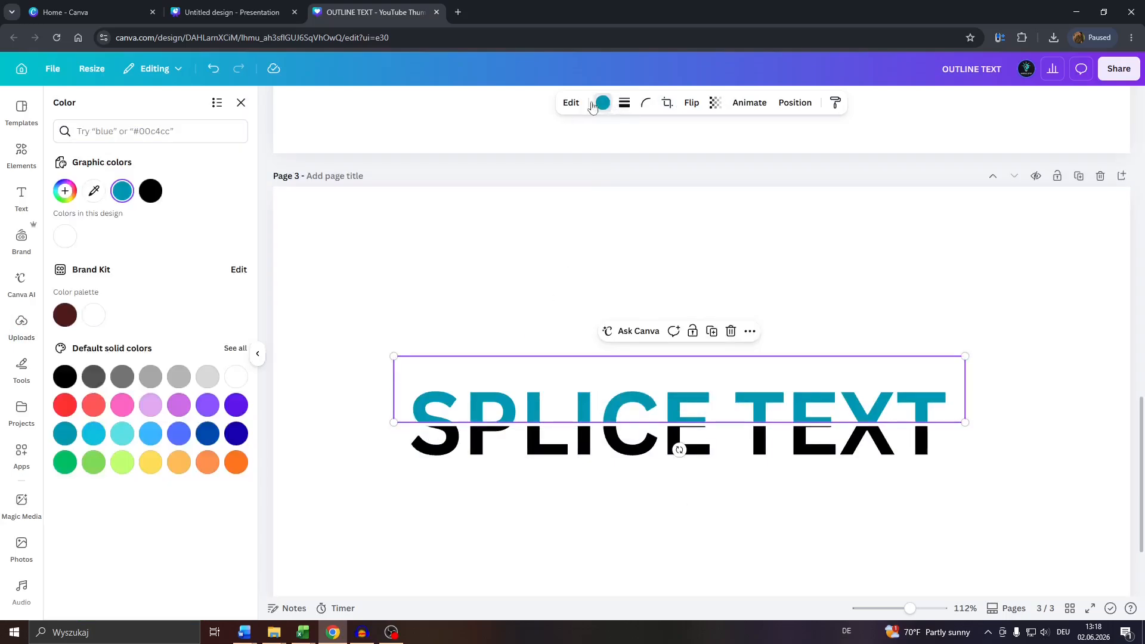
{"action": "left_click", "coordinate": [152, 192]}
{"action": "left_click", "coordinate": [437, 263]}
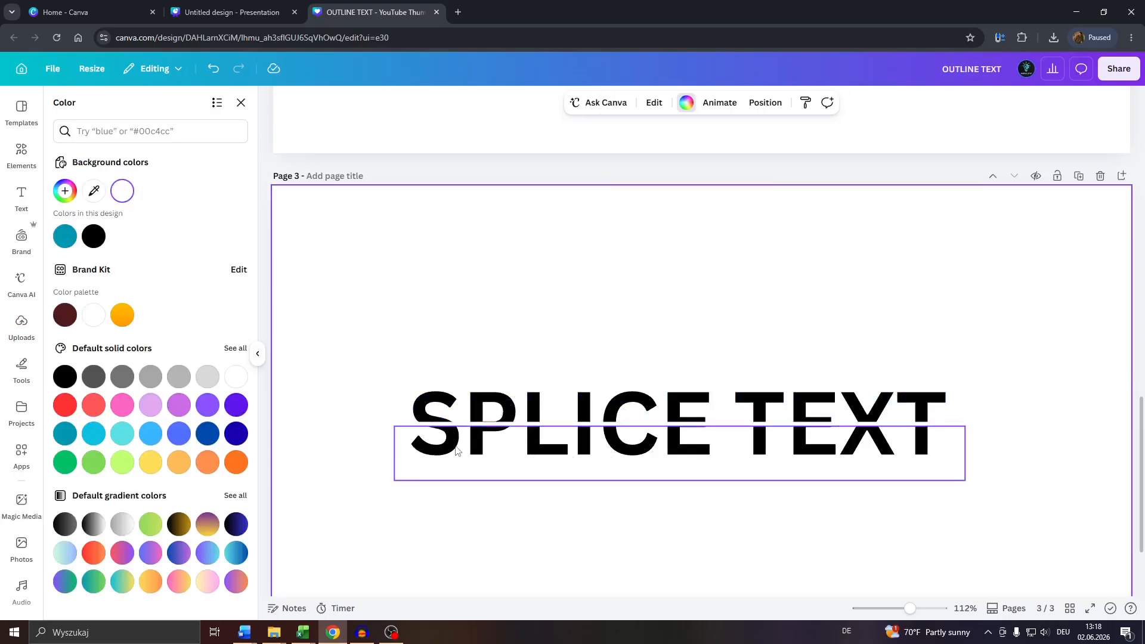
{"action": "left_click", "coordinate": [531, 411]}
{"action": "left_click", "coordinate": [526, 446]}
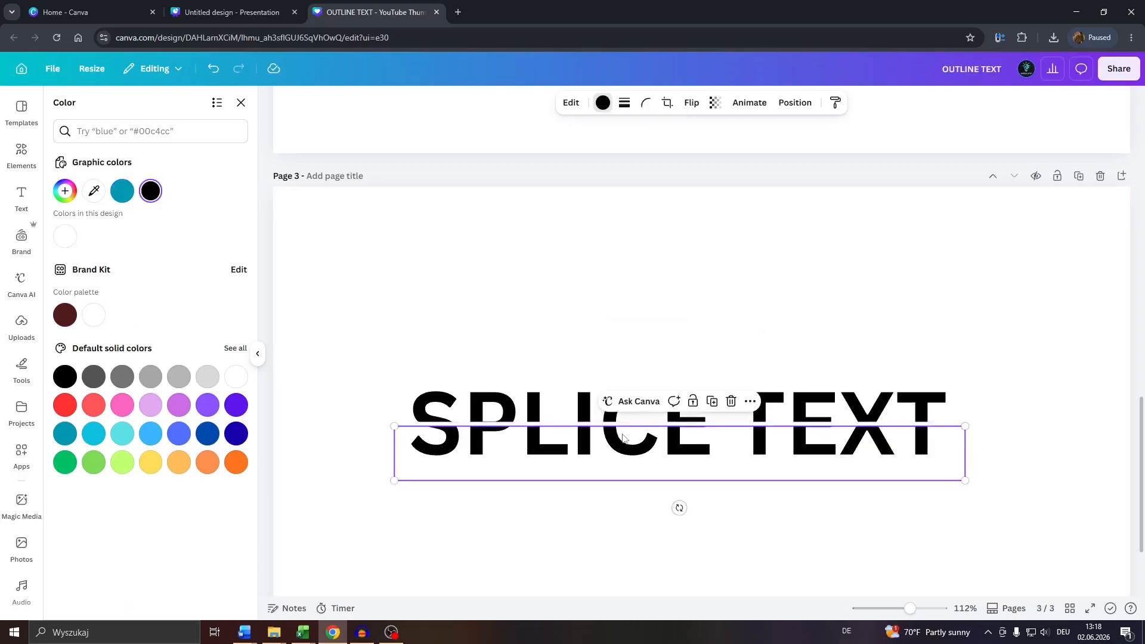